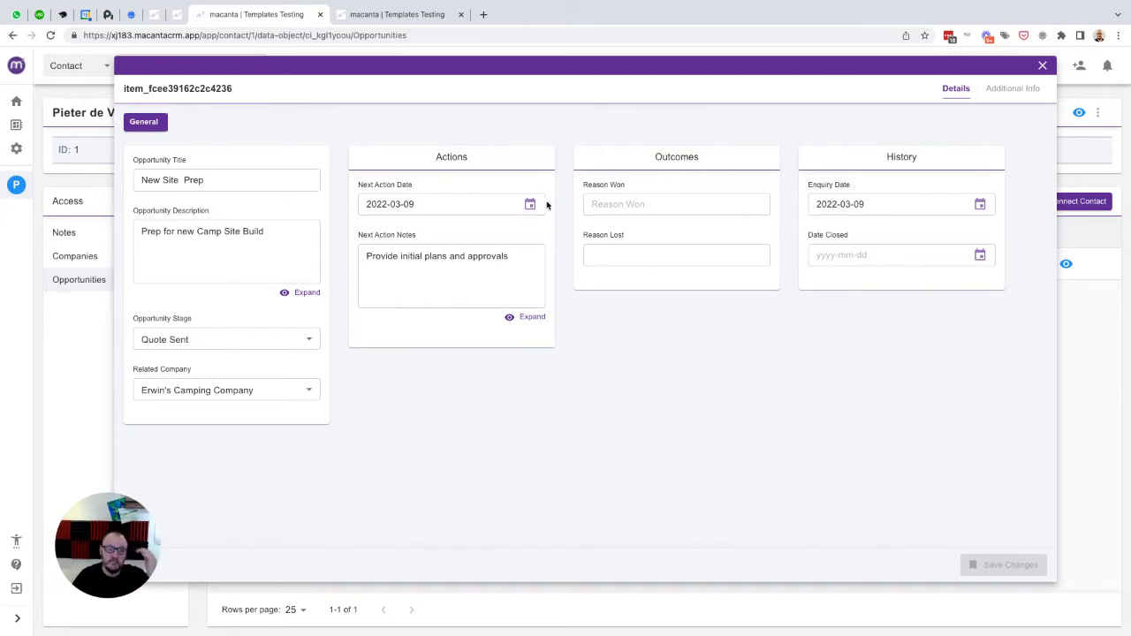
- Close the opportunity and open the Opportunities object's Sections & Fields in Object Builder
click(1043, 66)
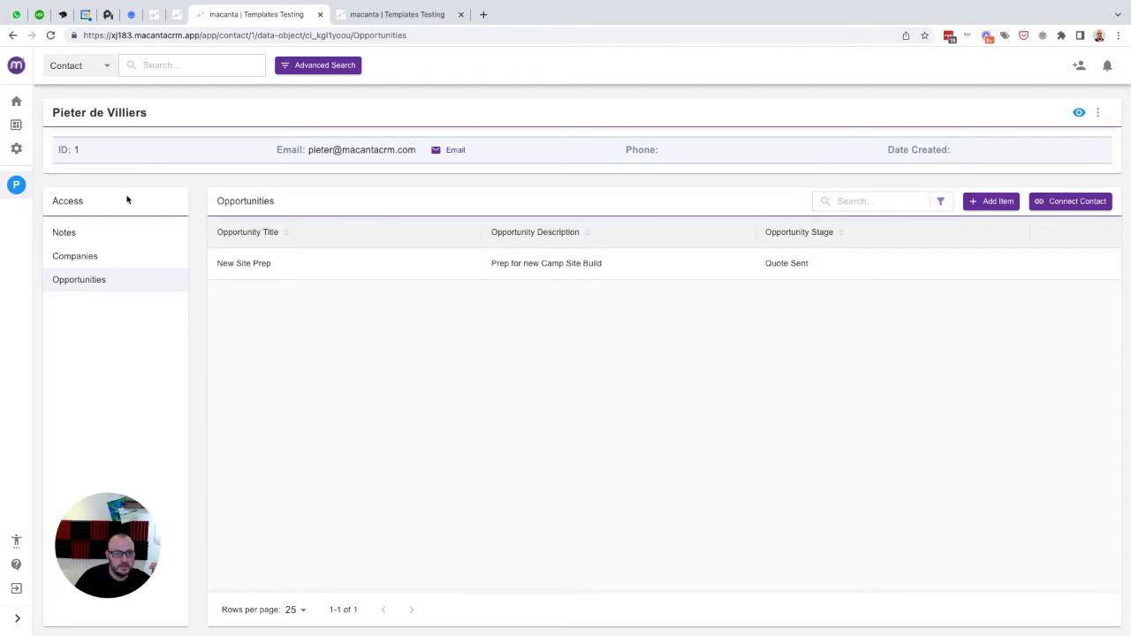
click(16, 152)
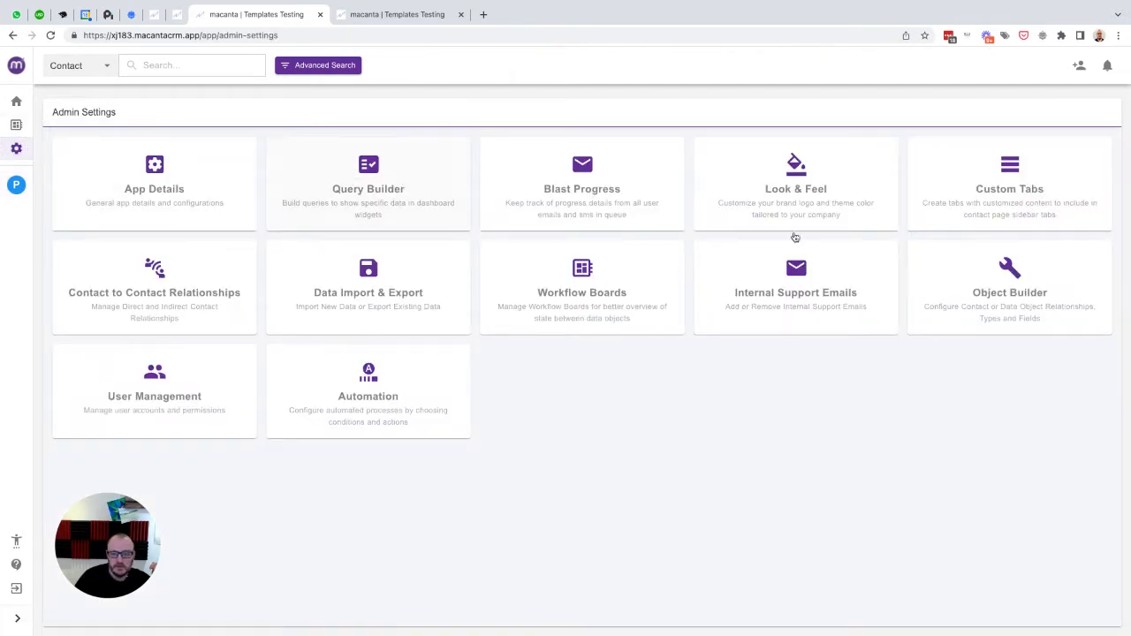
click(1012, 276)
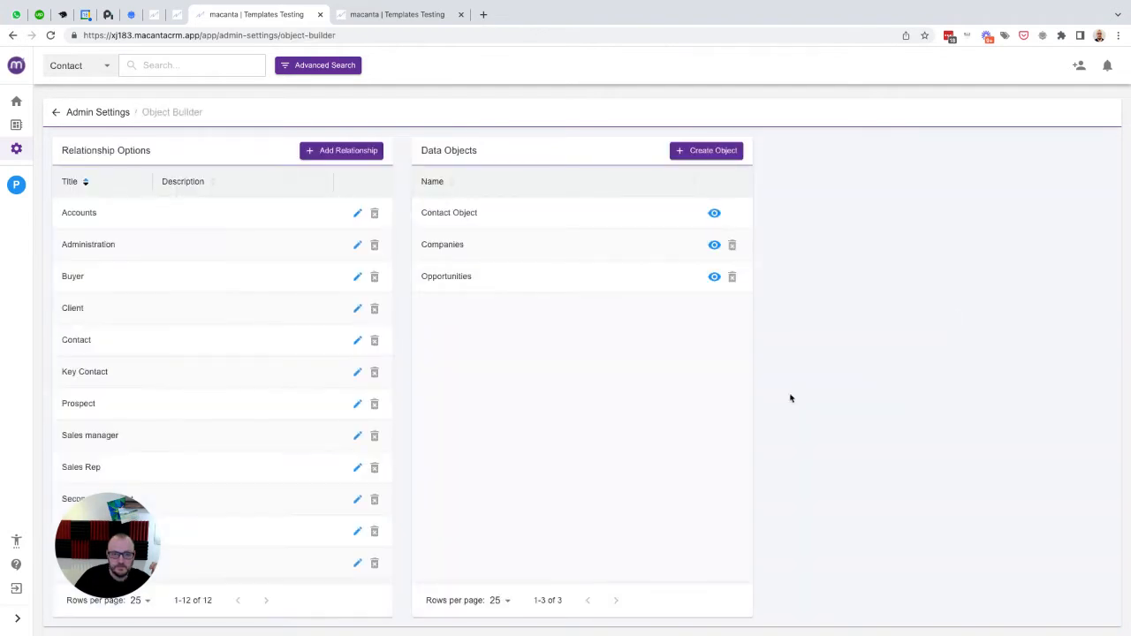
click(714, 277)
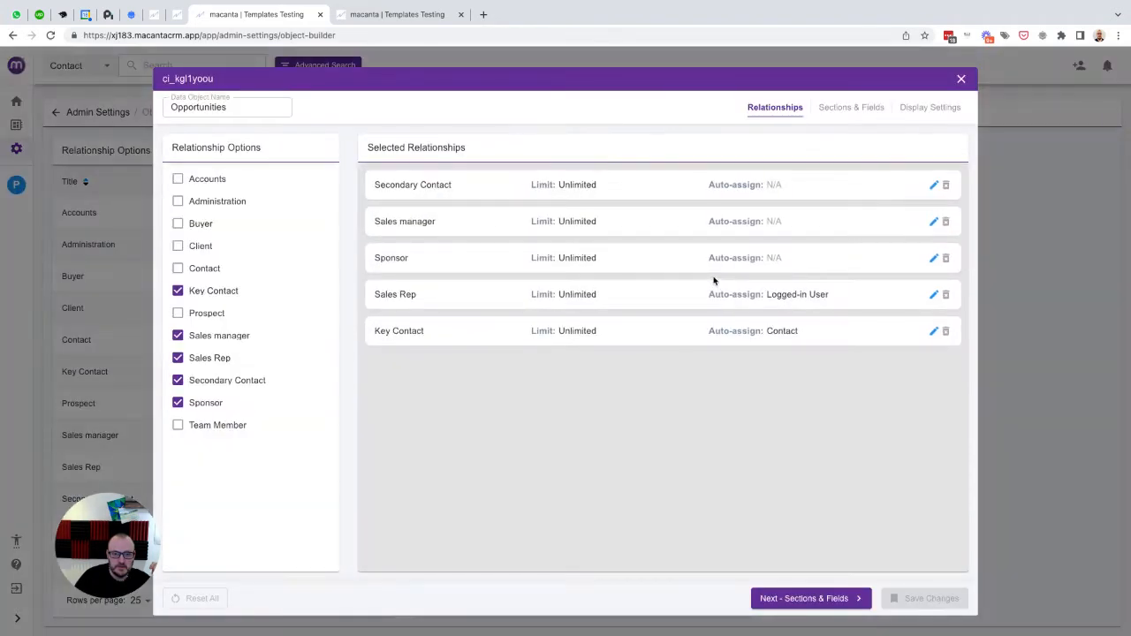
click(845, 113)
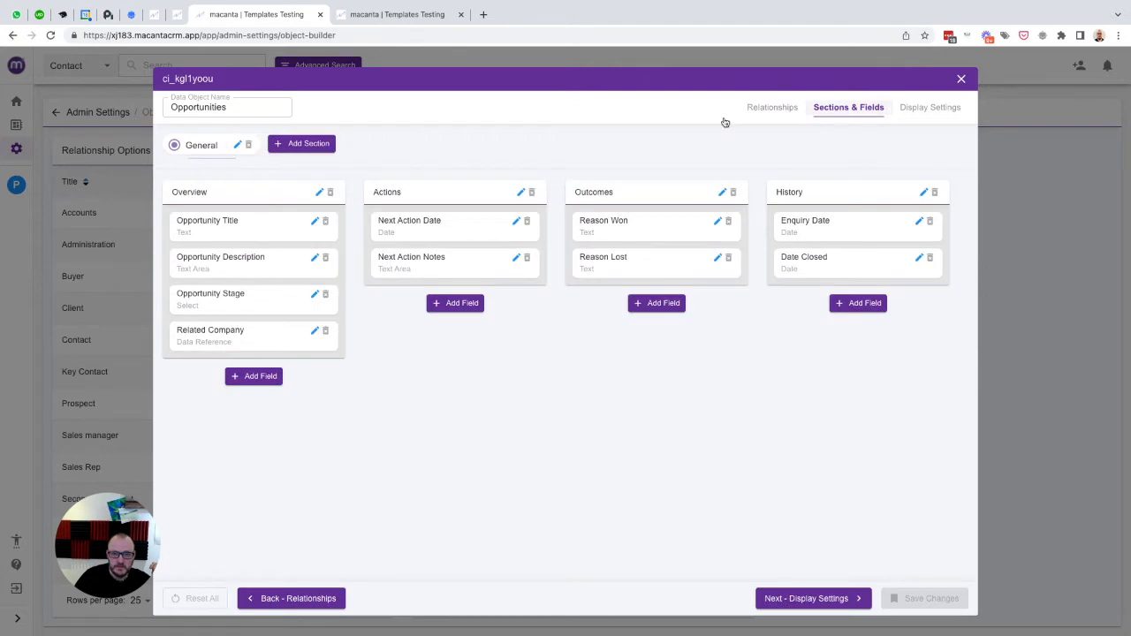
- Add a new Outcomes field named 'Quote Outcome', with 'Quote Outcome' also as its placeholder
click(652, 307)
click(613, 157)
text(Quote Out)
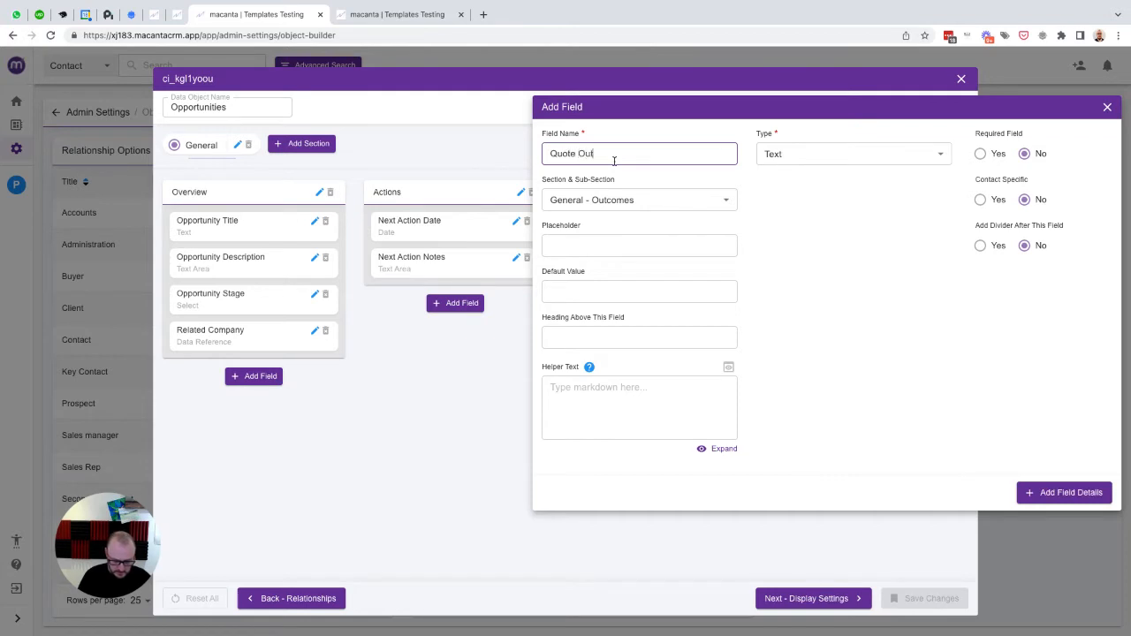
text(come)
key(ctrl+a)
key(ctrl+c)
key(Tab)
key(Tab)
key(ctrl+v)
- Make Quote Outcome a select field with choices Accepted and Declined
click(800, 156)
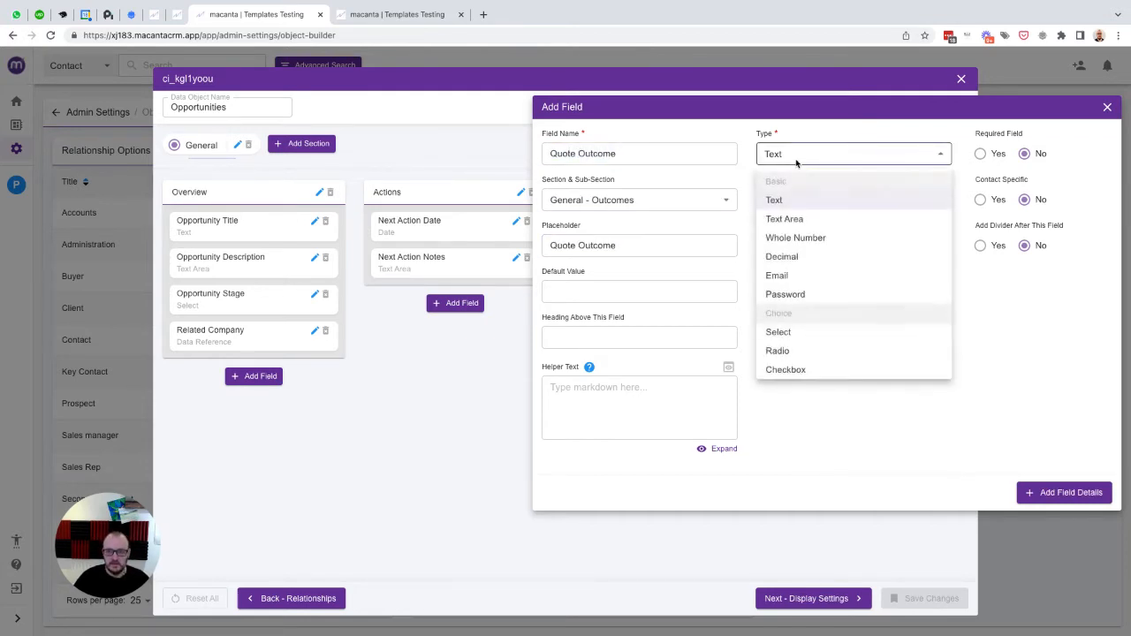
click(784, 330)
click(802, 199)
text(Accepted)
key(Return)
text(Decline)
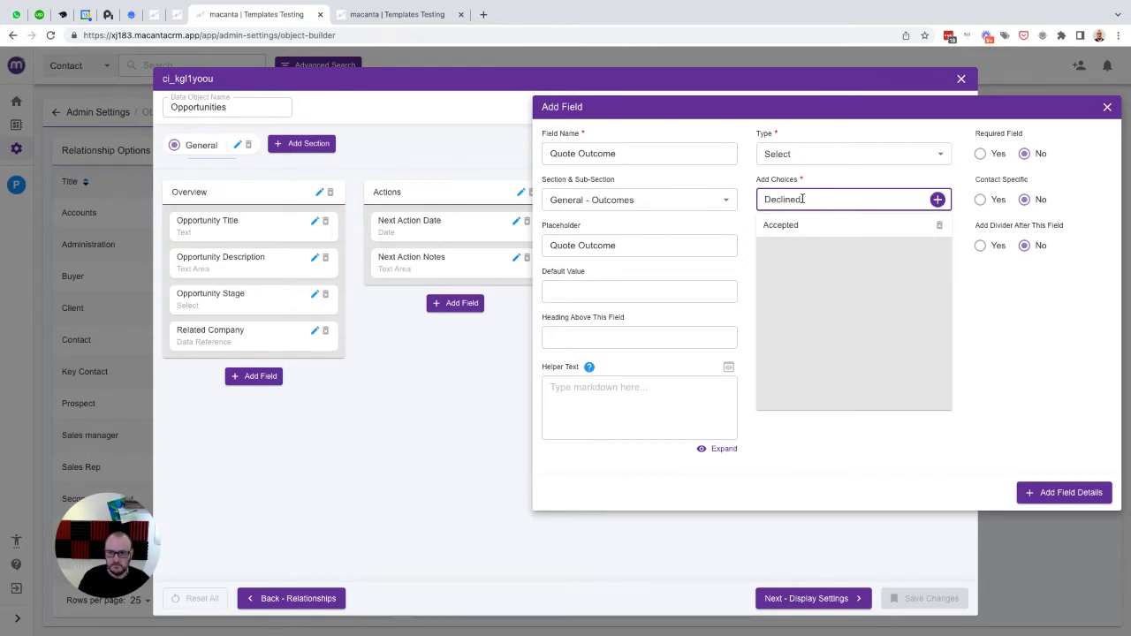
text(d)
key(Return)
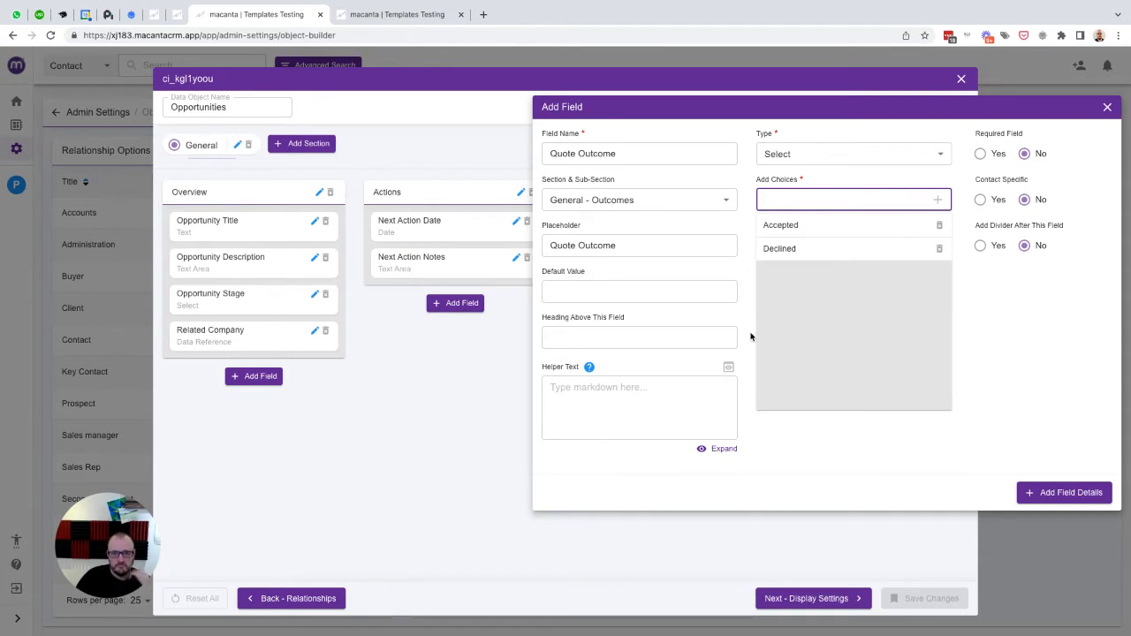
- Add the field to Outcomes, save the Opportunities object, and return to the contact record
click(1064, 495)
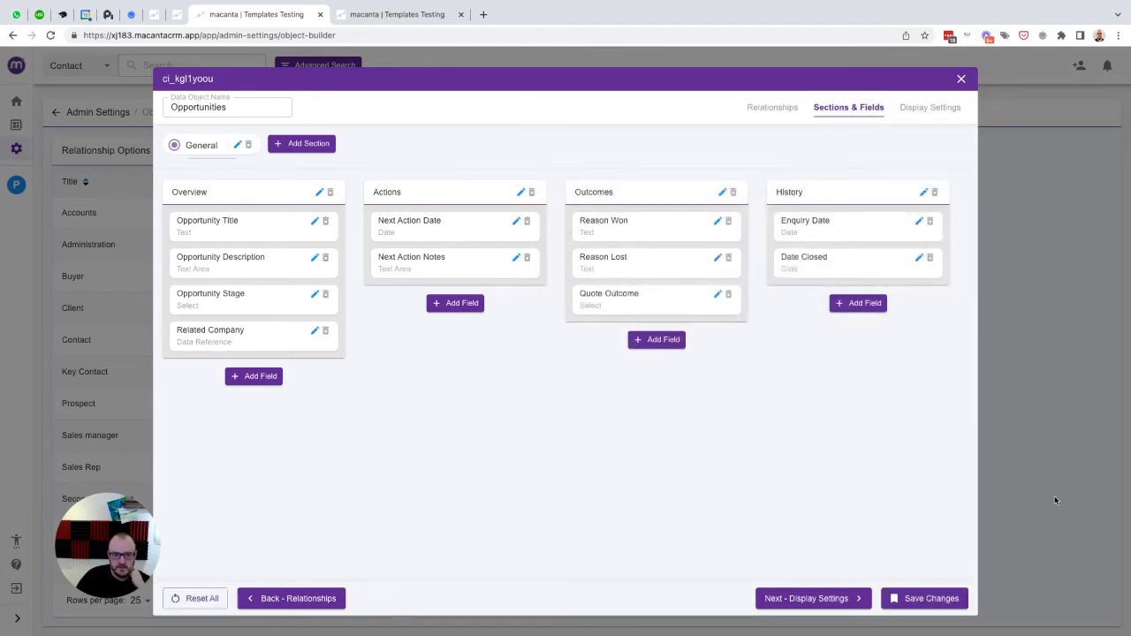
click(926, 602)
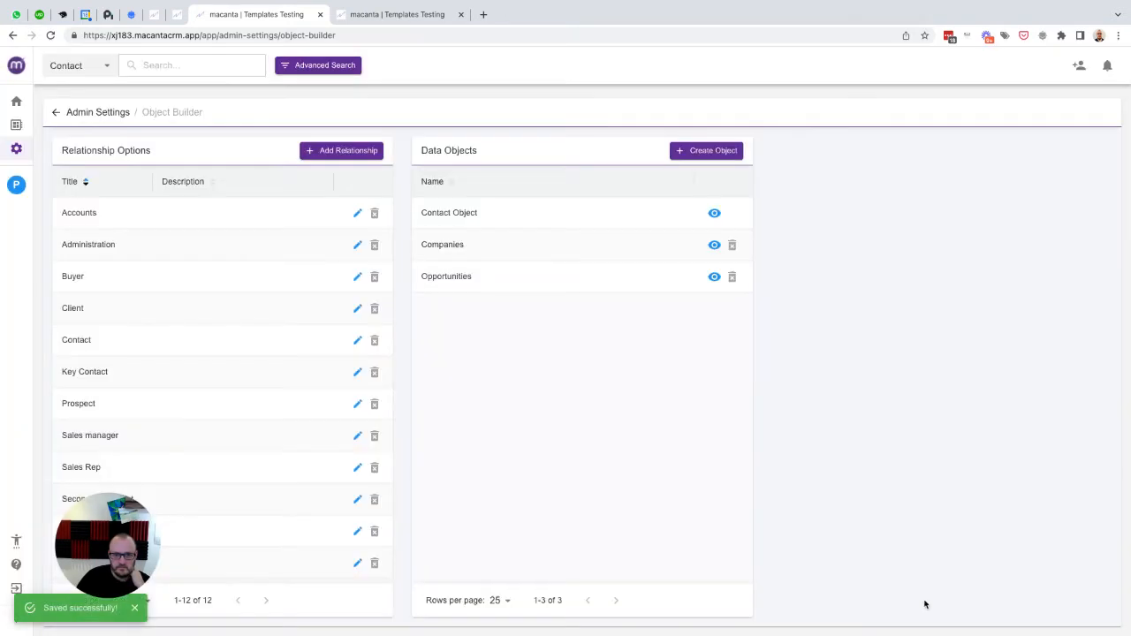
click(16, 185)
- Open the New Site Prep opportunity and try setting Quote Outcome to Accepted, then Declined
click(72, 279)
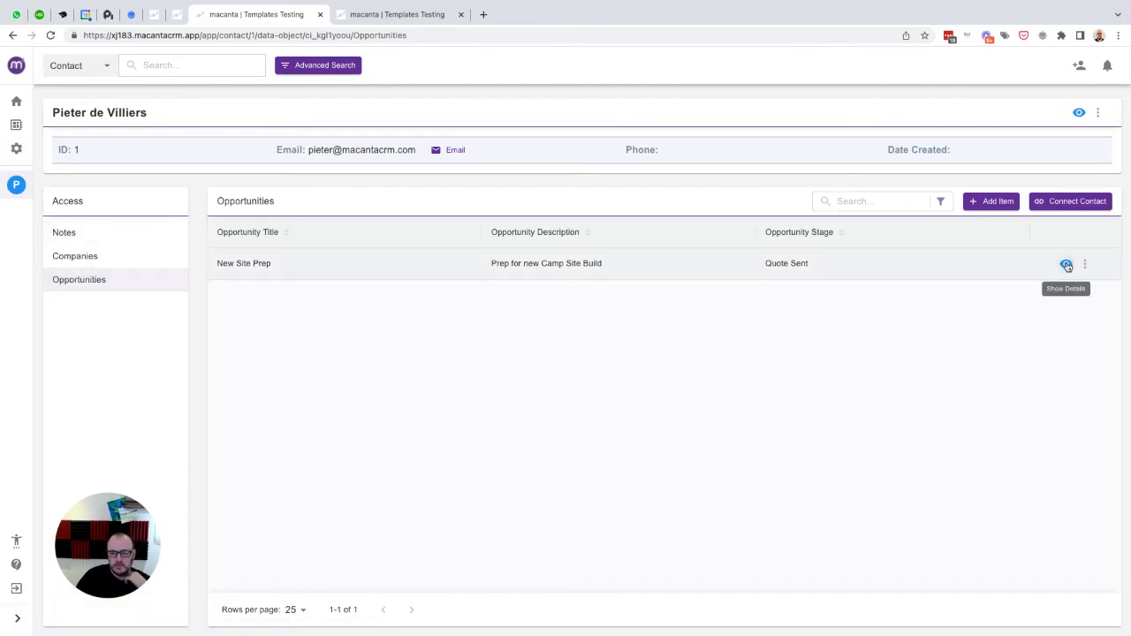
click(1065, 264)
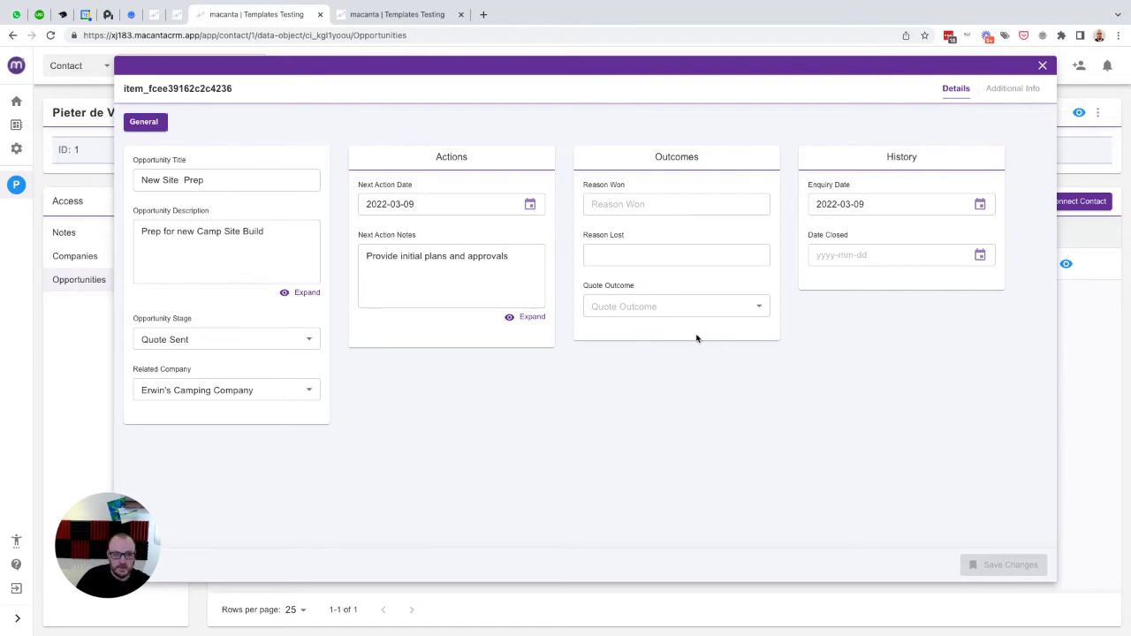
click(646, 310)
click(613, 330)
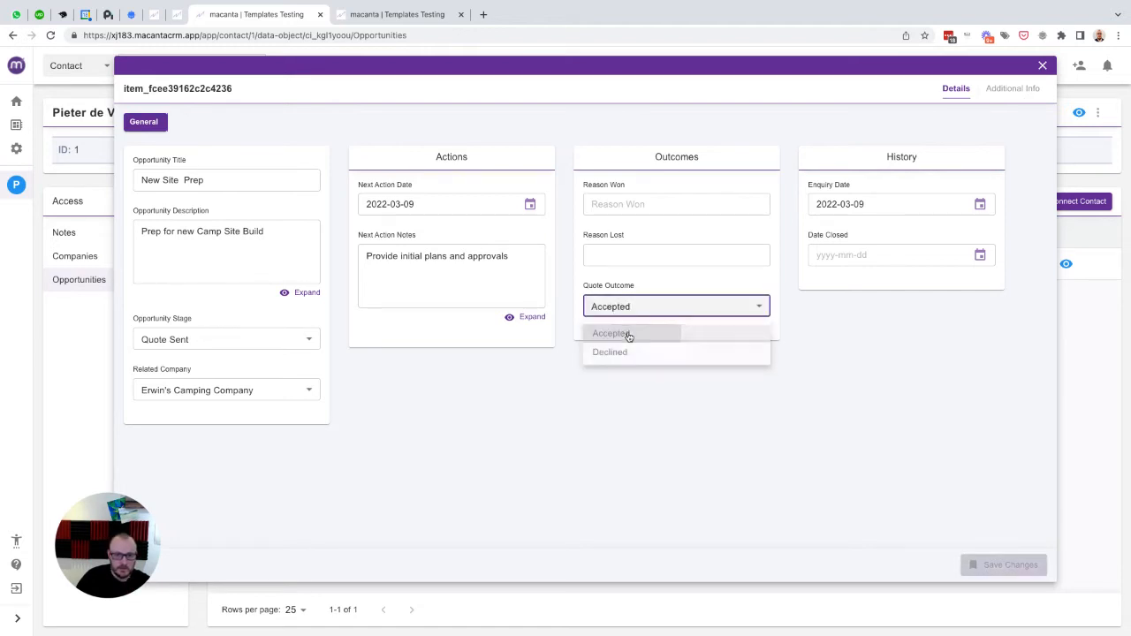
click(673, 306)
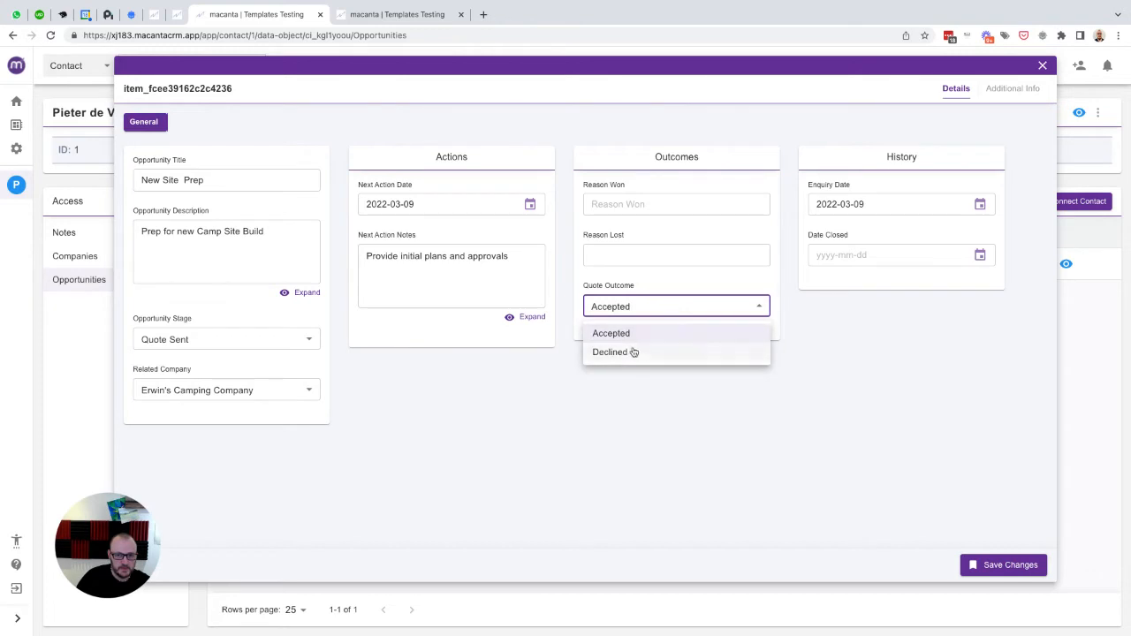
click(633, 352)
- Close the opportunity details without saving and return to Admin Settings
click(658, 307)
click(647, 276)
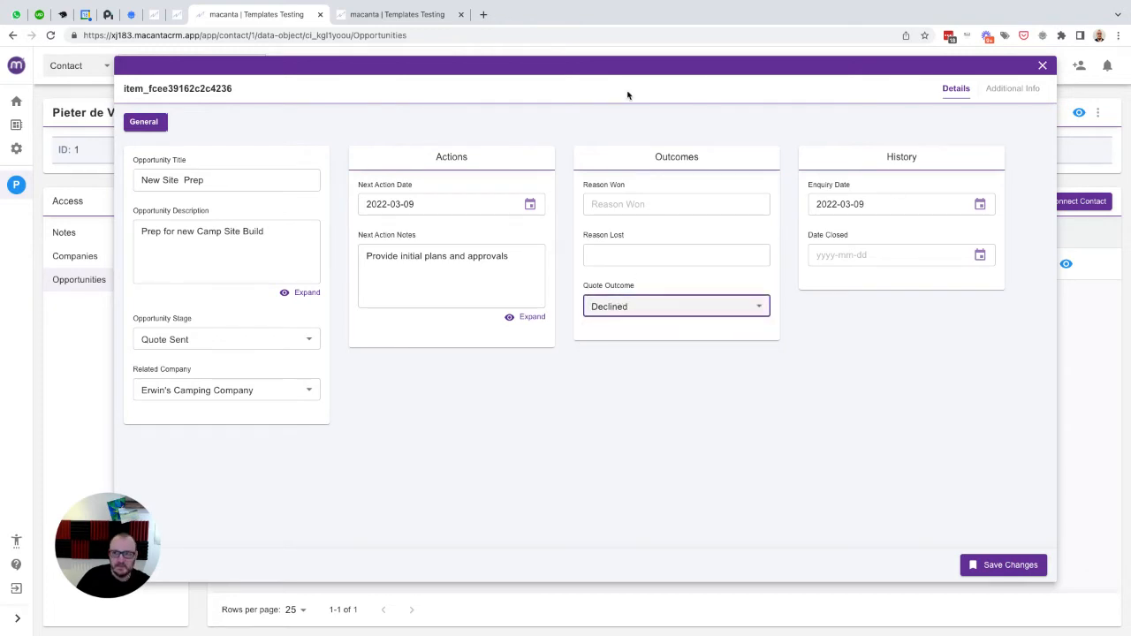
click(1042, 65)
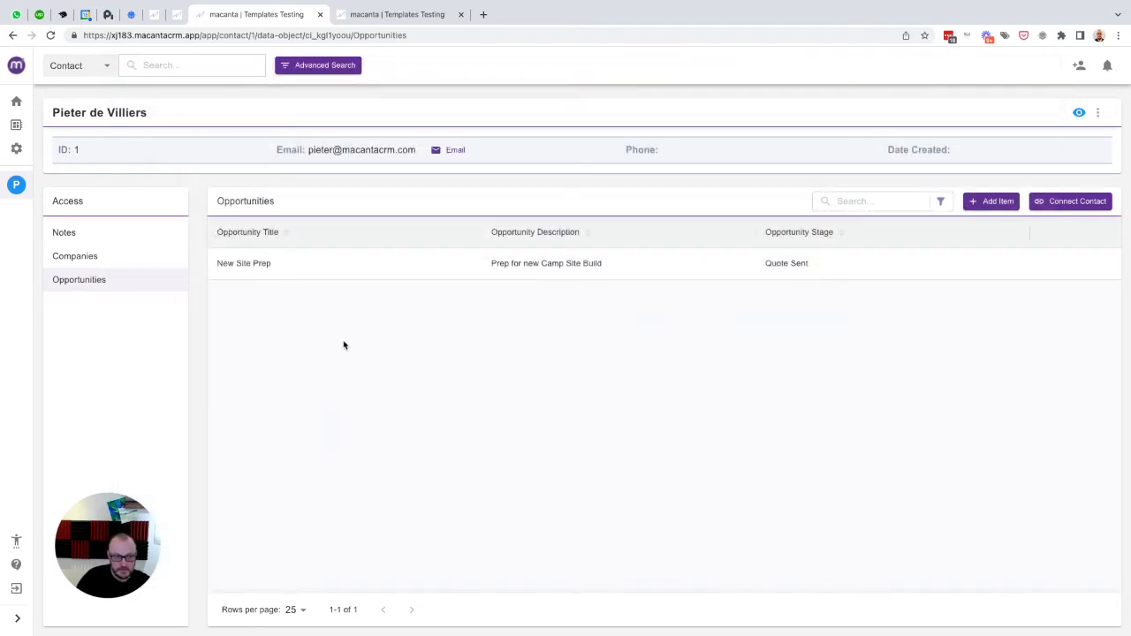
click(17, 148)
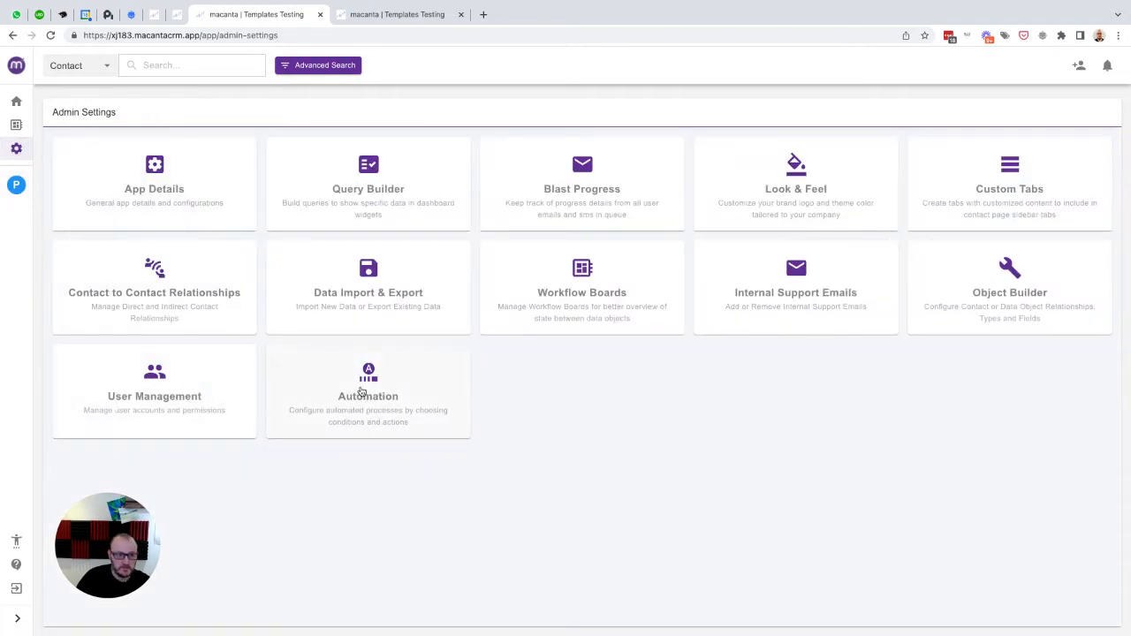
- In the other Macanta tab, show Trigger Conditions and add a new blank condition
click(387, 15)
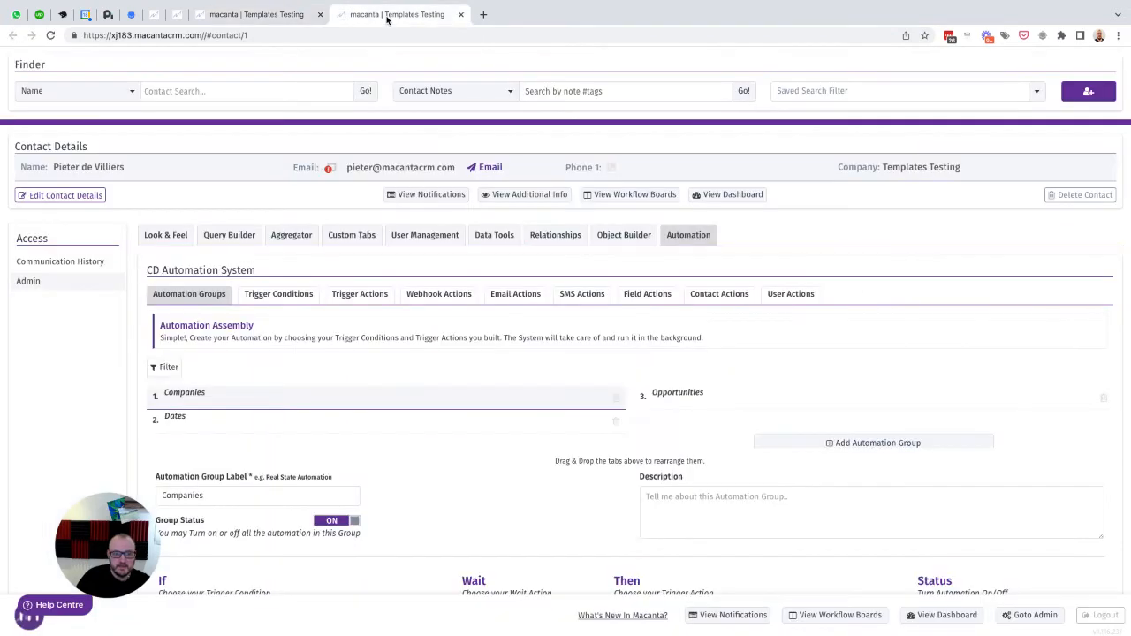
scroll(797, 327, down, 1)
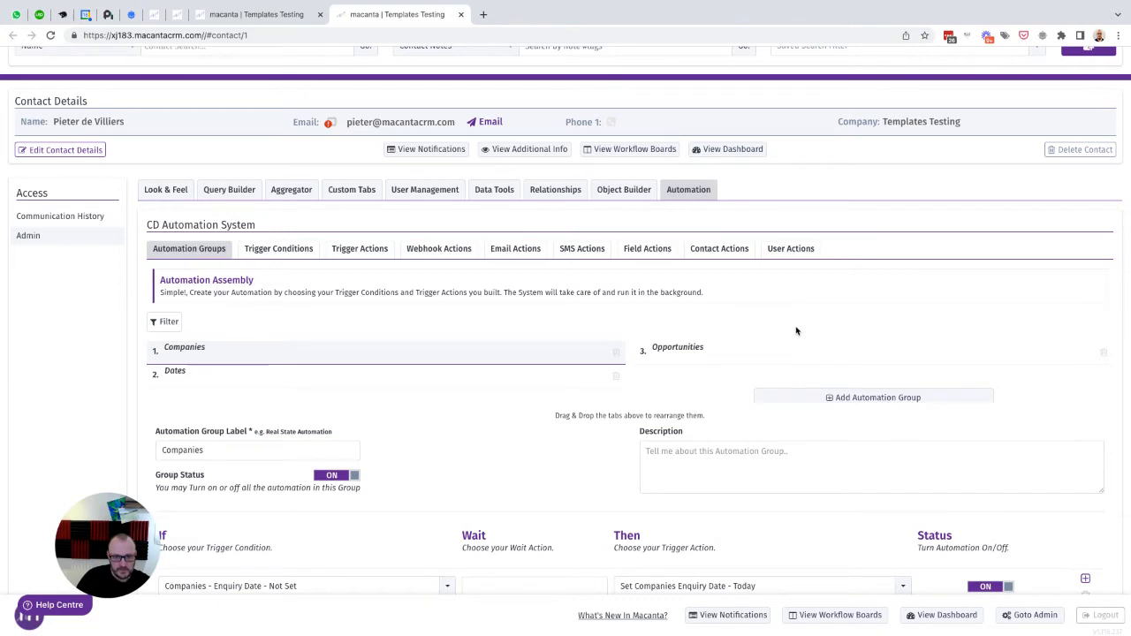
click(279, 250)
scroll(542, 318, down, 1)
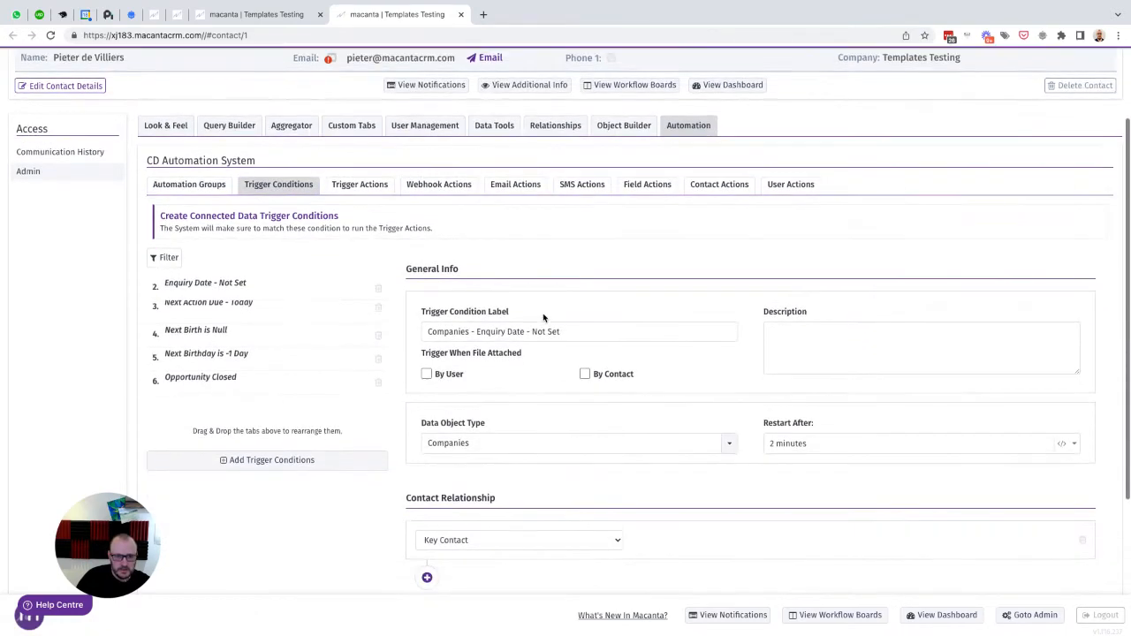
click(261, 451)
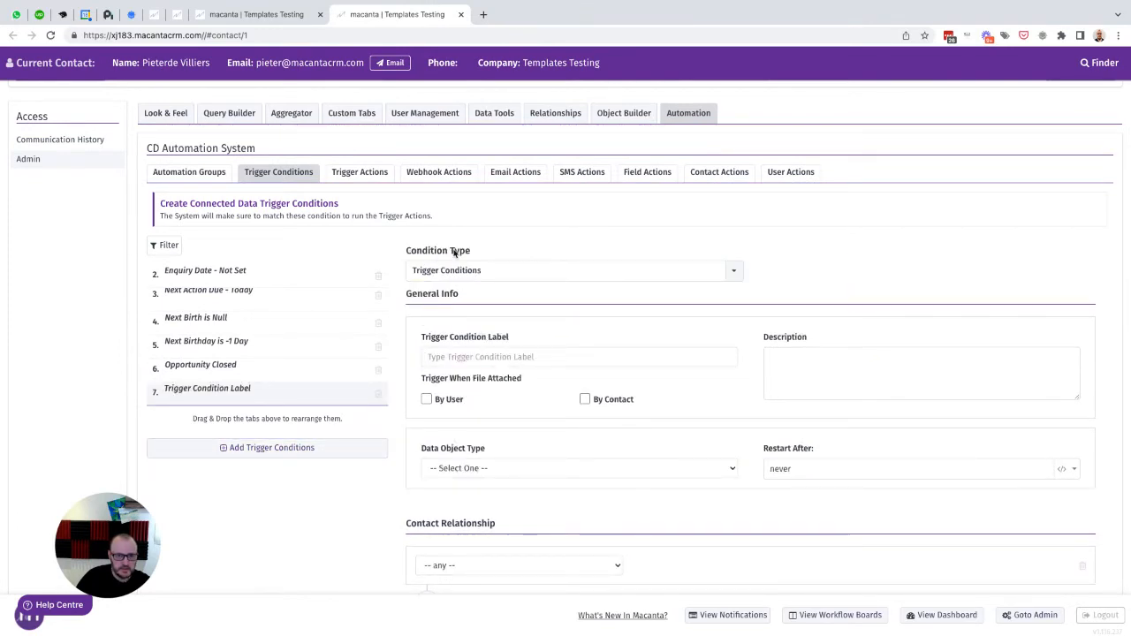
- Make the new condition a Link Click Condition labelled 'Quote Accepted' on Opportunities
click(499, 274)
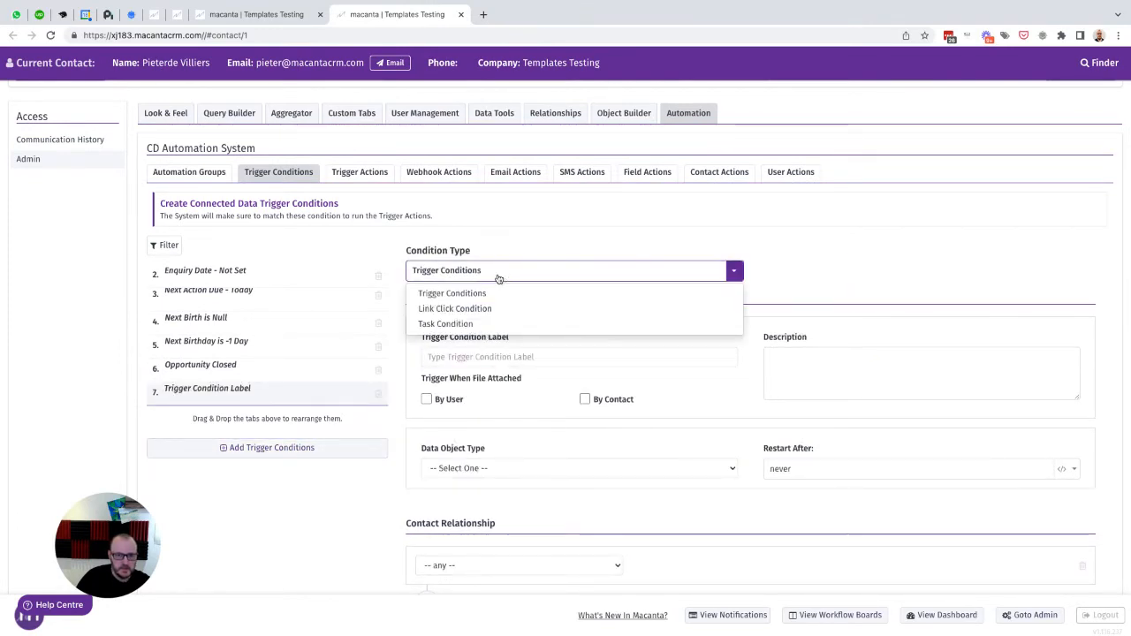
click(453, 309)
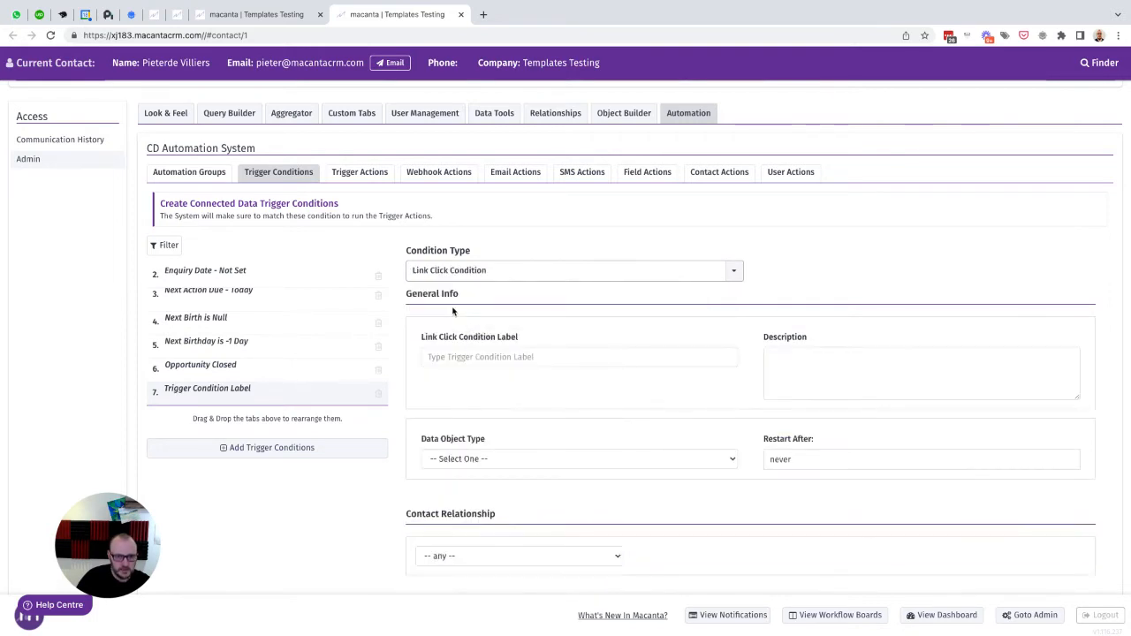
scroll(621, 323, down, 1)
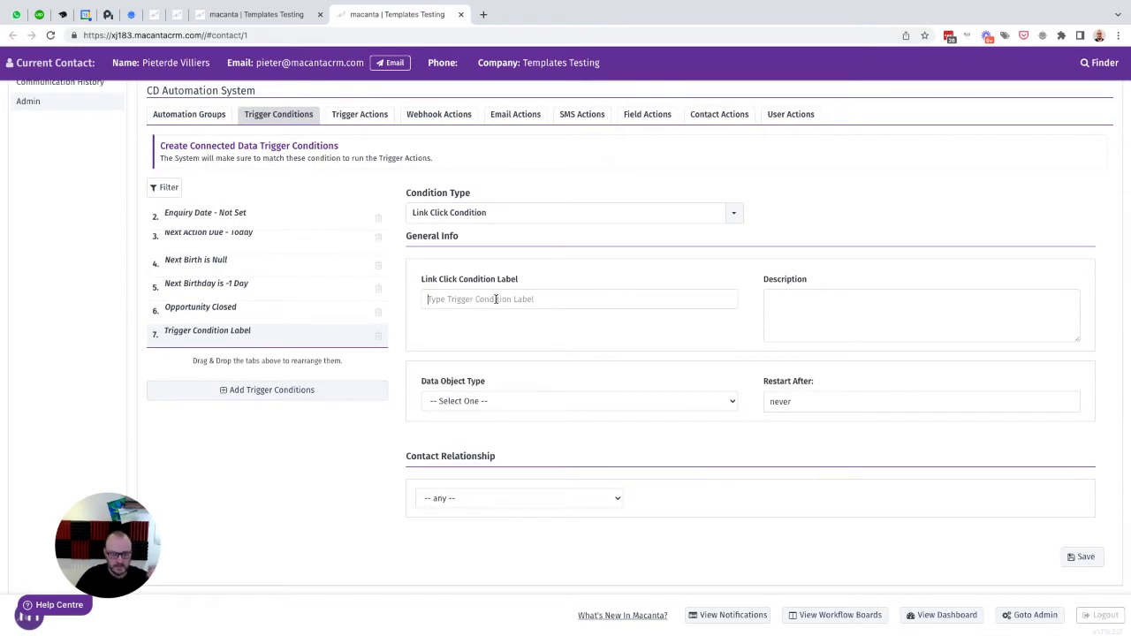
click(496, 298)
text(Quote A)
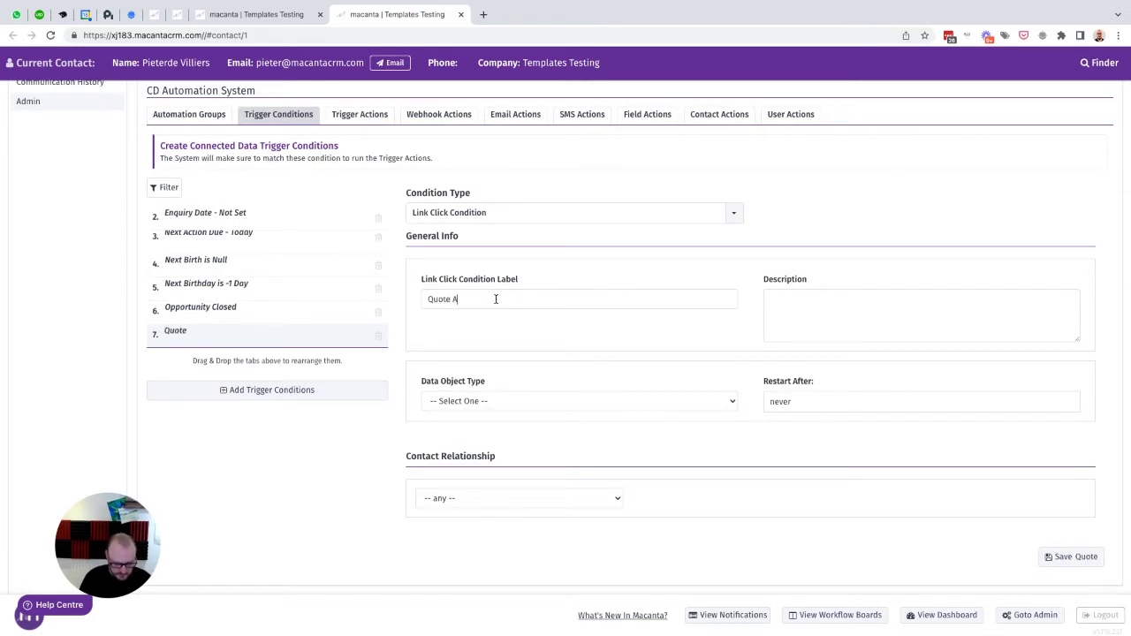
text(ccepted)
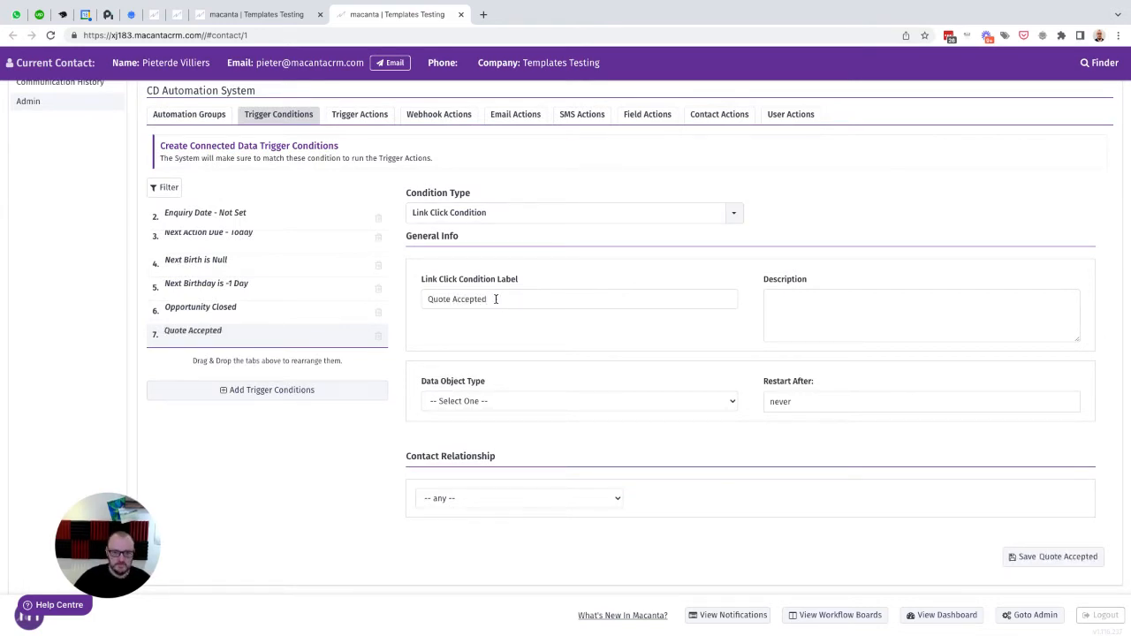
click(484, 401)
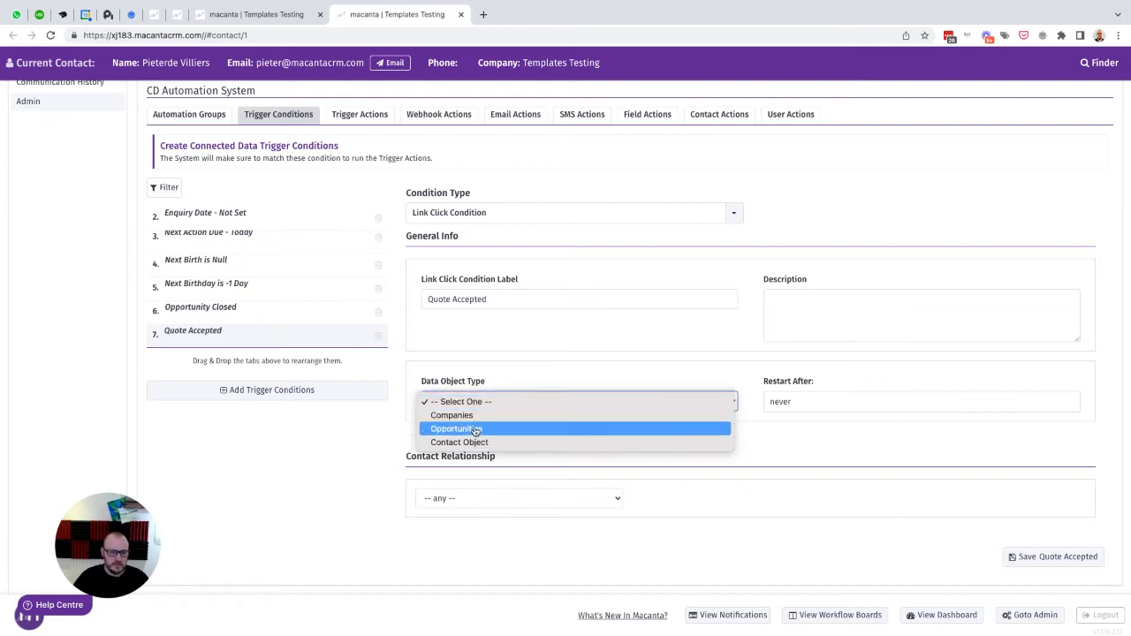
click(473, 430)
scroll(472, 433, down, 1)
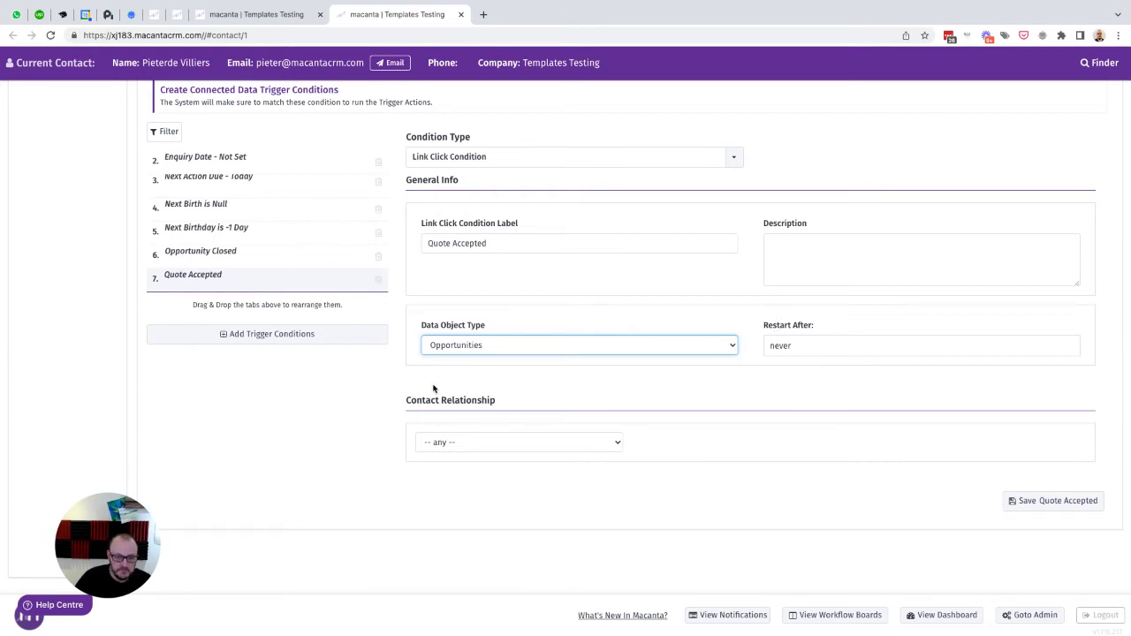
- Set Contact Relationship to Key Contact, save Quote Accepted, and start another trigger condition
click(466, 443)
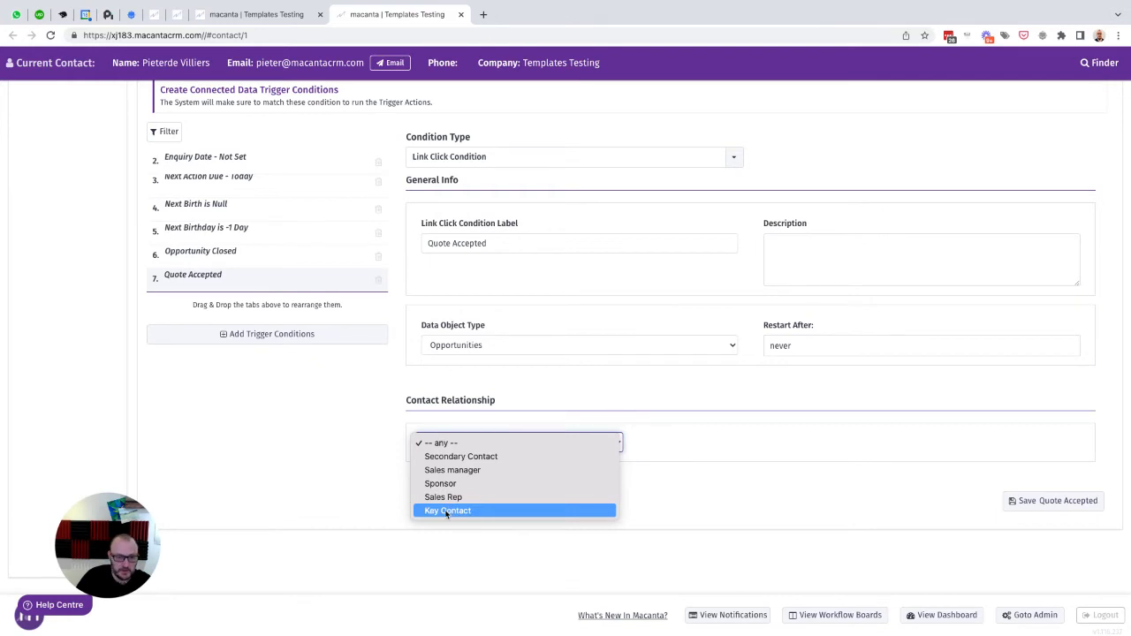
click(447, 511)
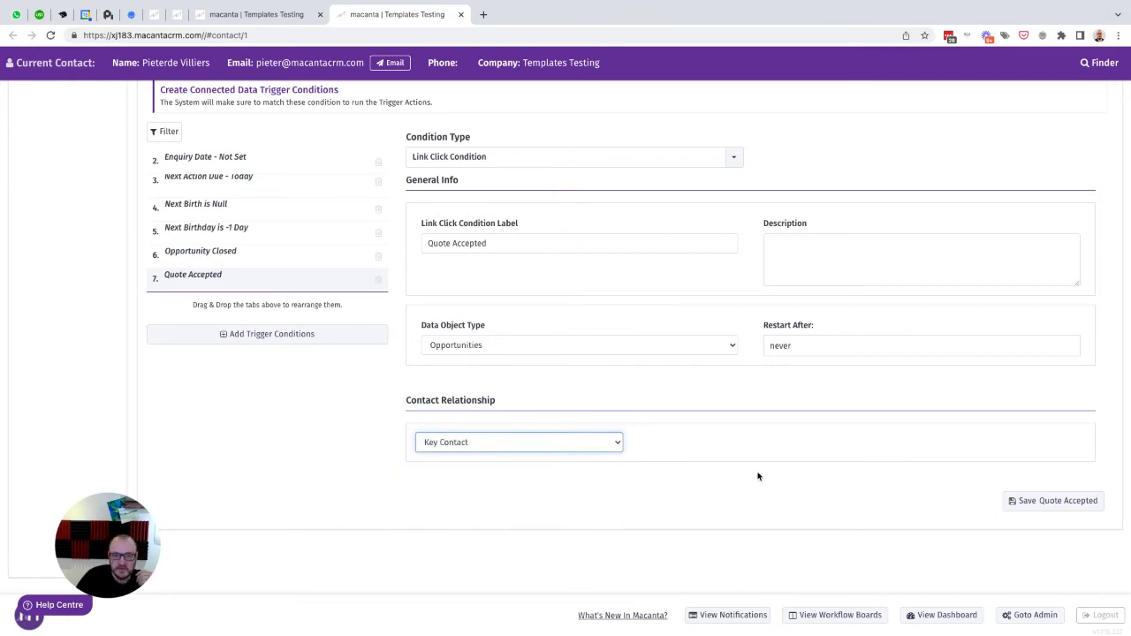
click(1057, 506)
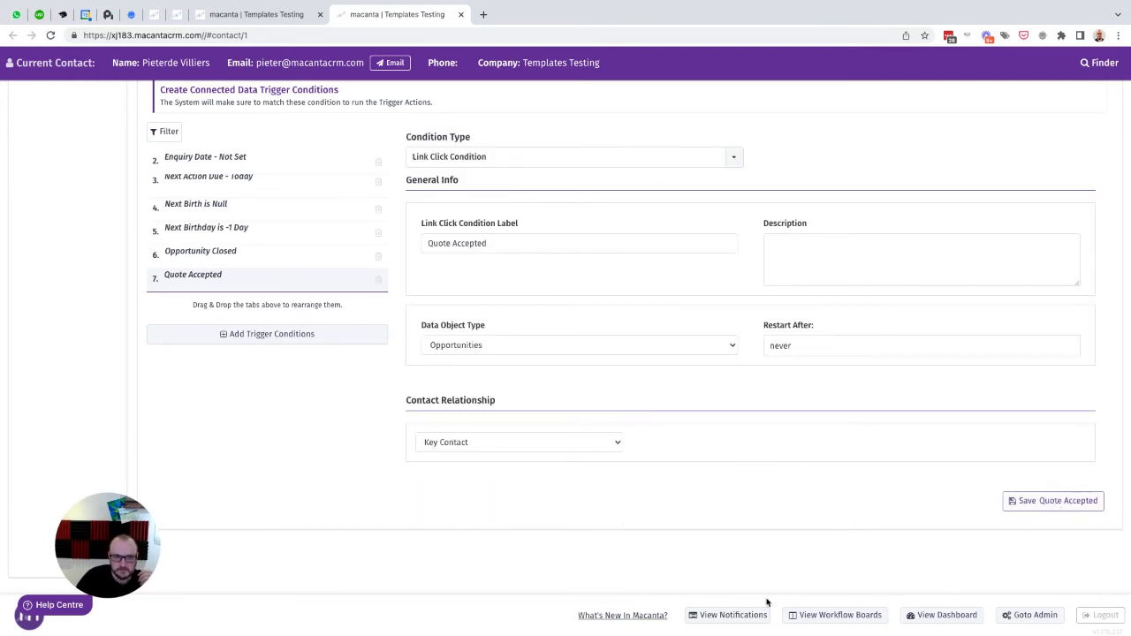
scroll(268, 472, up, 1)
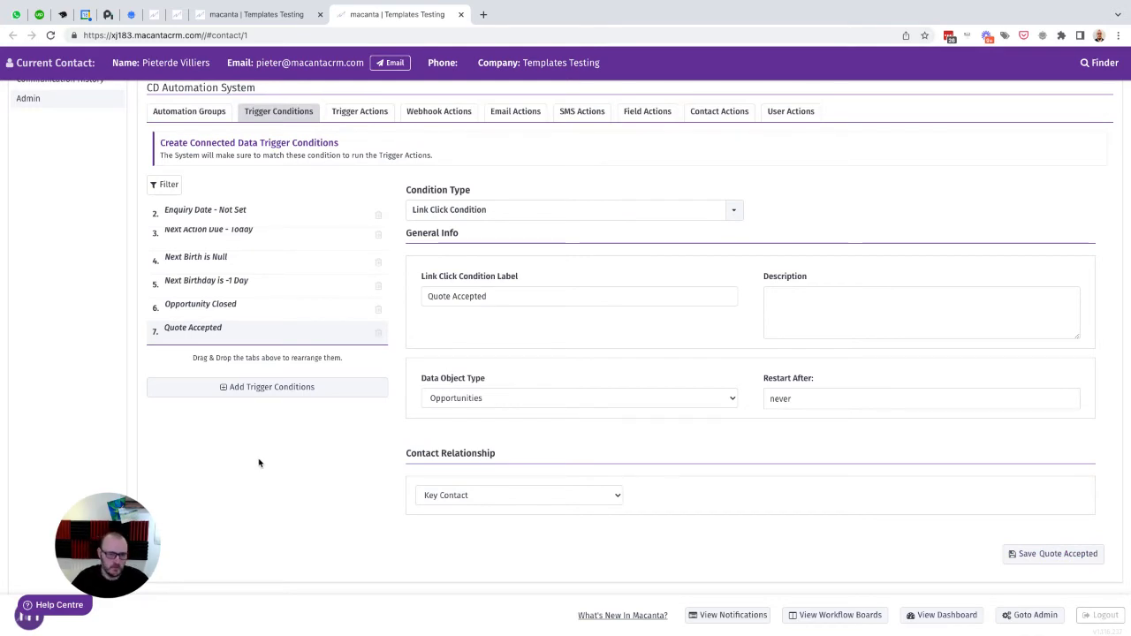
click(246, 391)
- Make the new condition a Link Click Condition labelled 'Quote Declined' for Opportunities
click(462, 212)
click(464, 247)
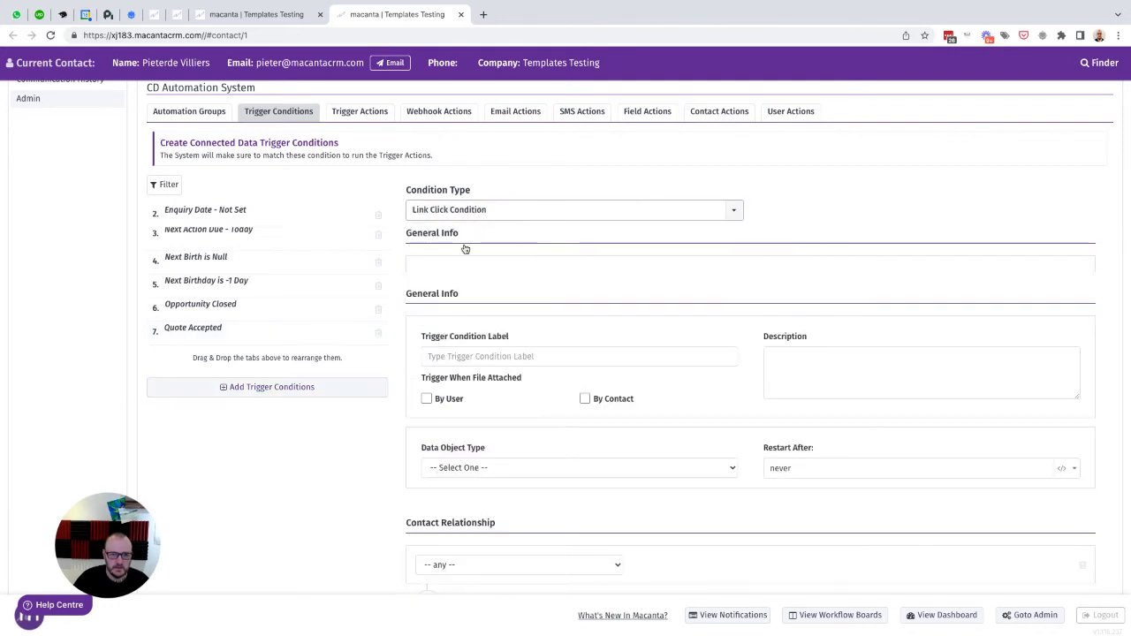
click(439, 298)
text(Qu)
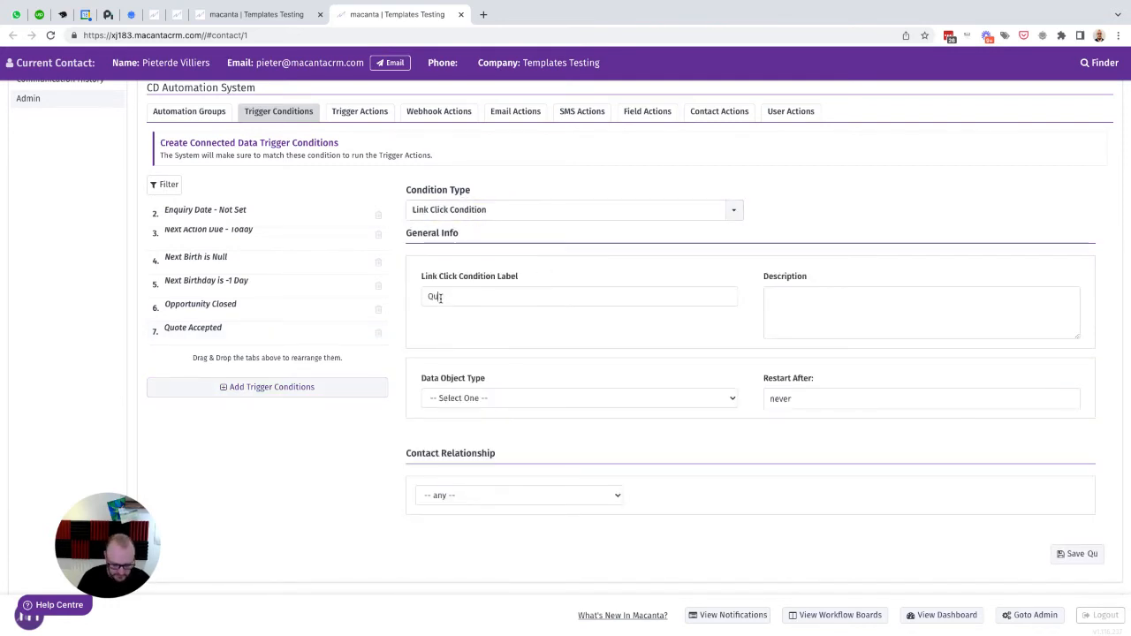
text(ote Declined)
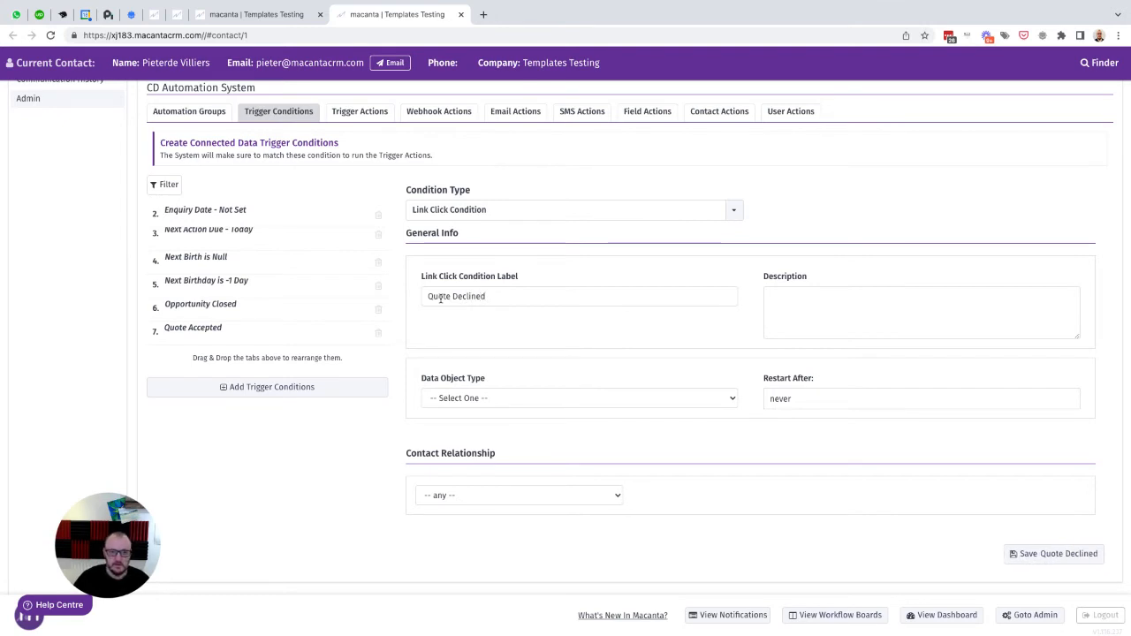
click(474, 398)
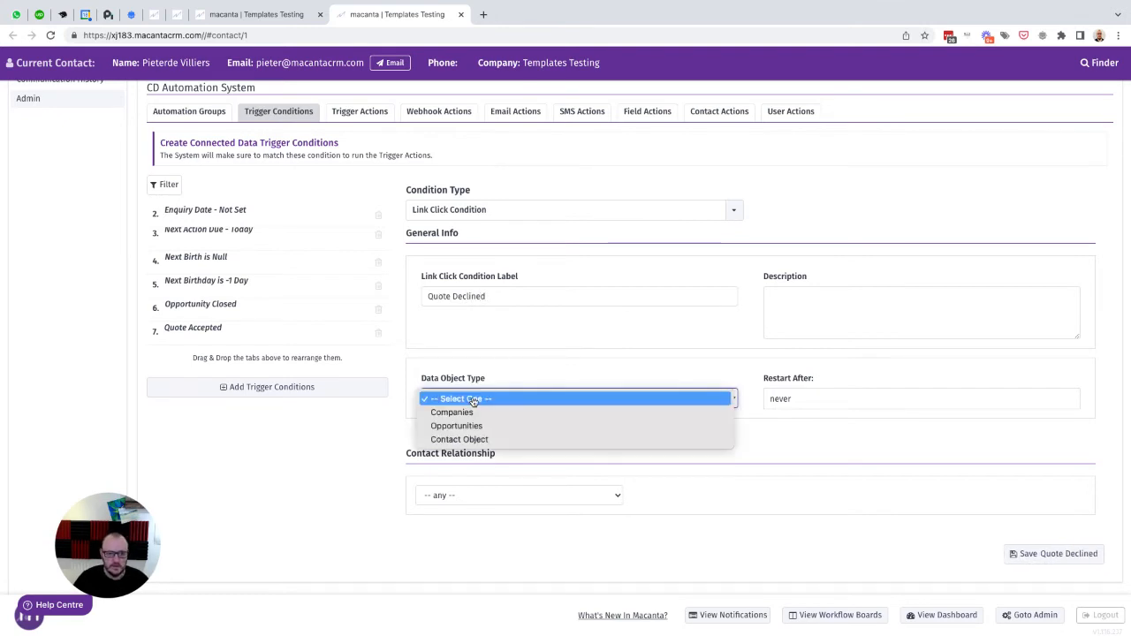
click(456, 426)
- Limit Quote Declined to the Key Contact relationship and save it
scroll(699, 484, down, 1)
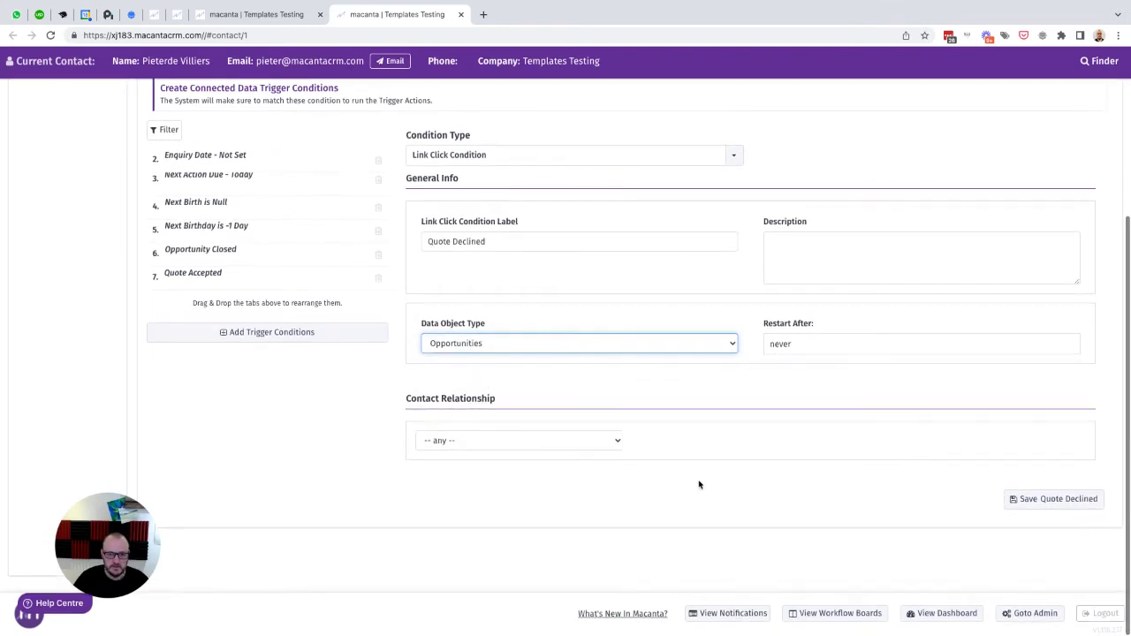
click(527, 443)
click(438, 511)
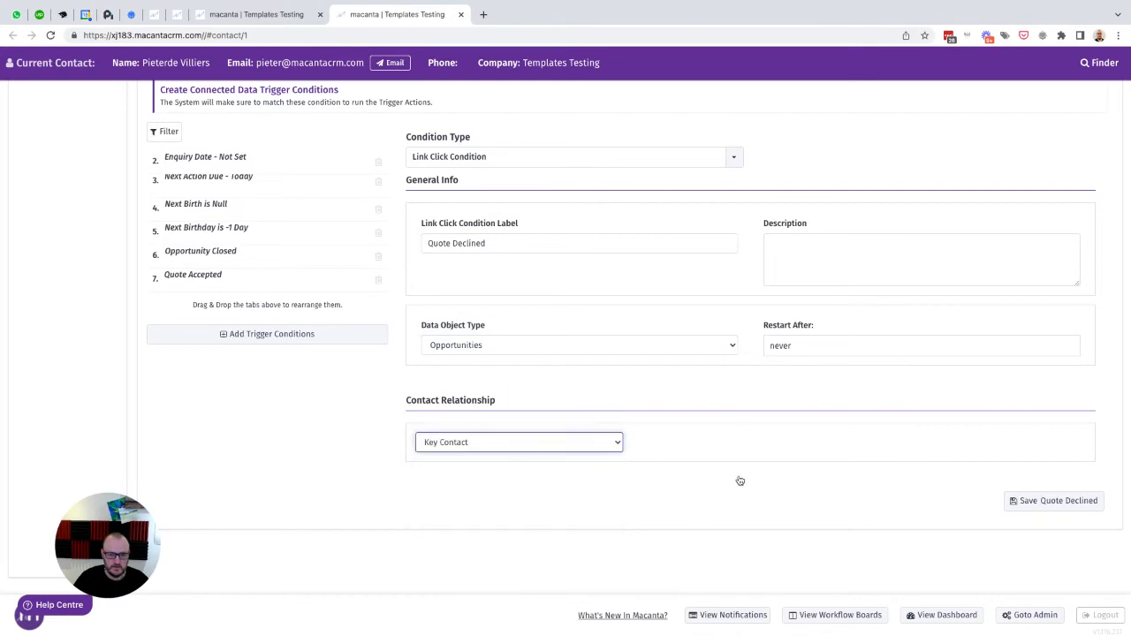
click(1031, 500)
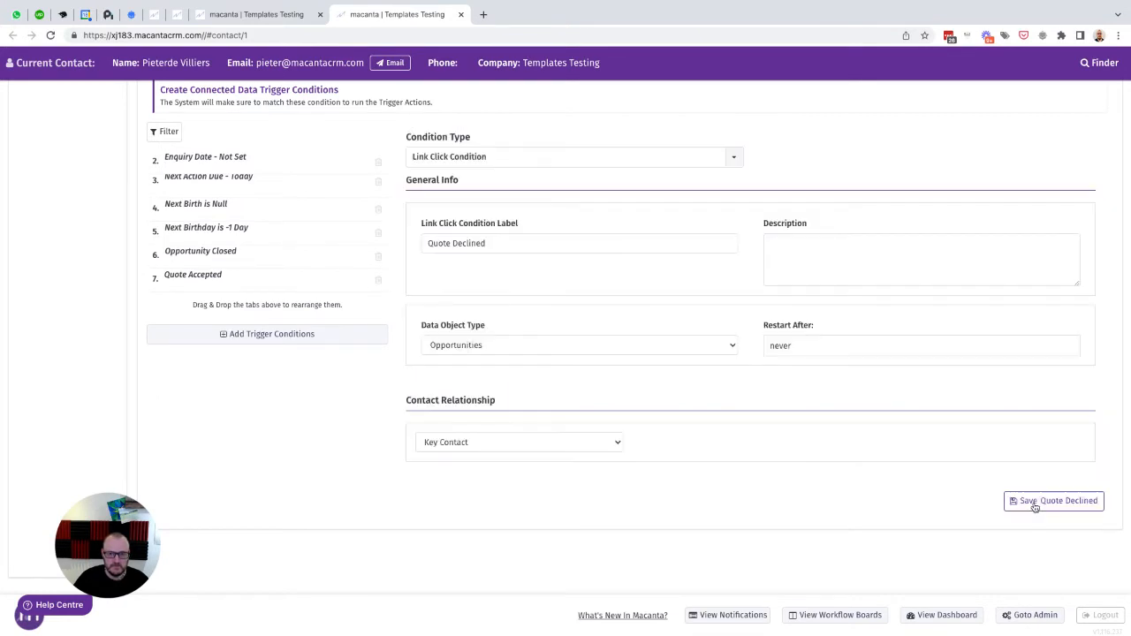
scroll(436, 431, up, 2)
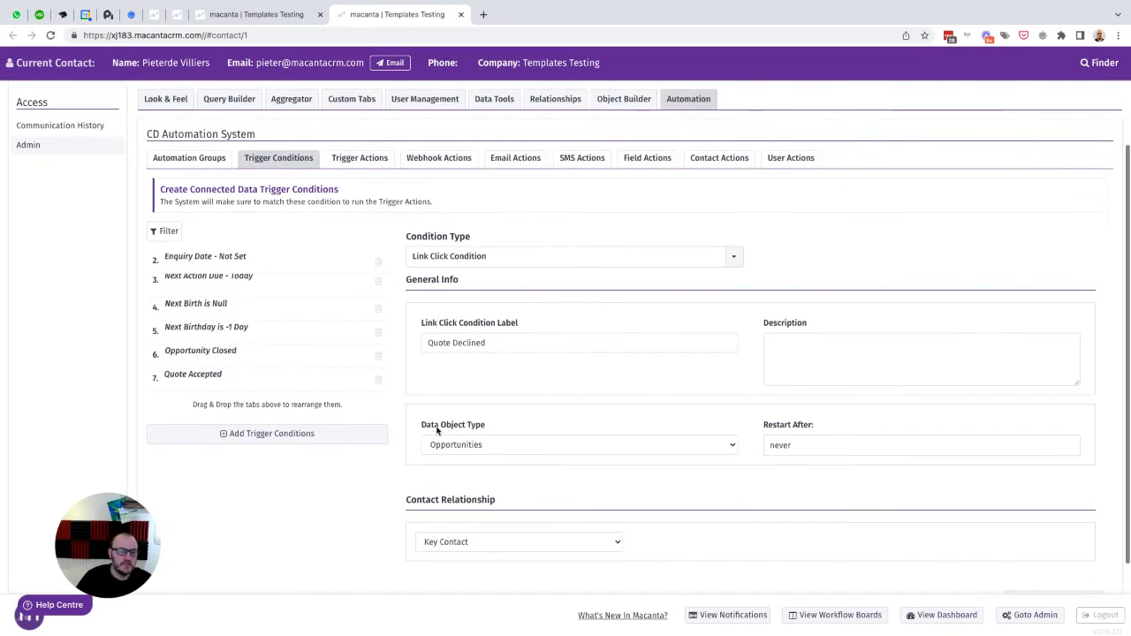
- Start a new trigger action labelled 'Set Quote Outcome - Accepted' for Opportunities
click(357, 160)
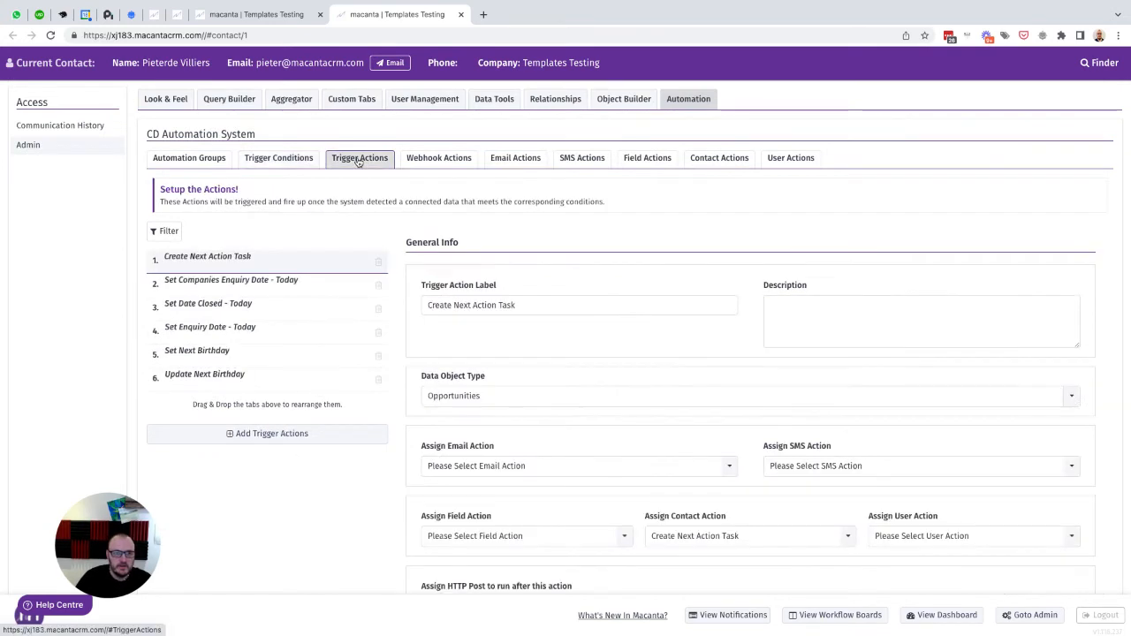
click(254, 437)
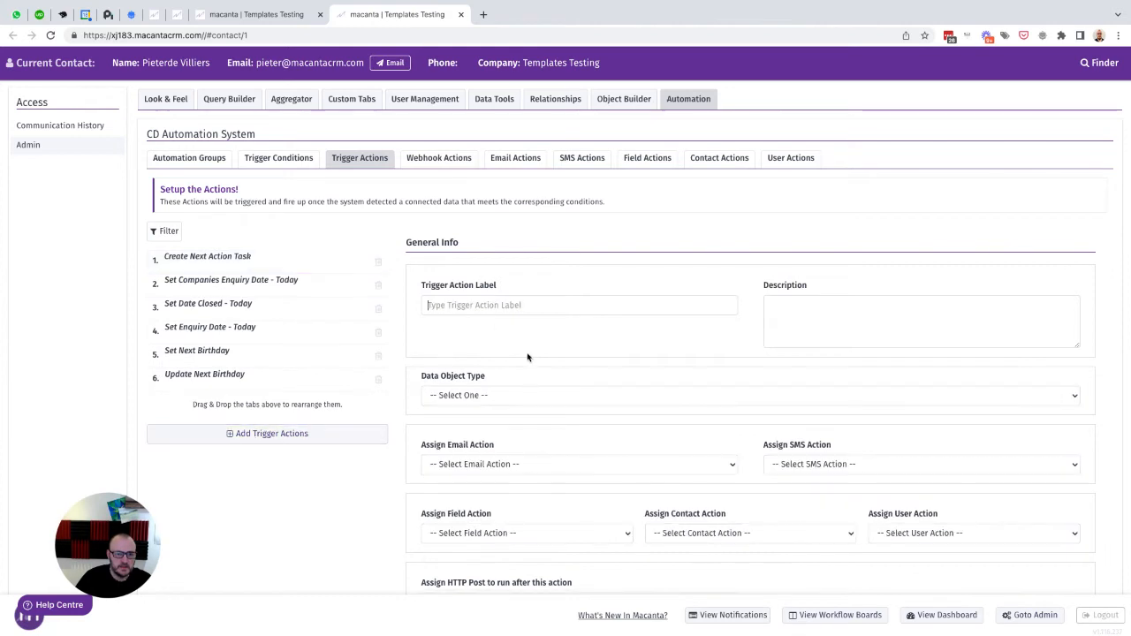
text(Set)
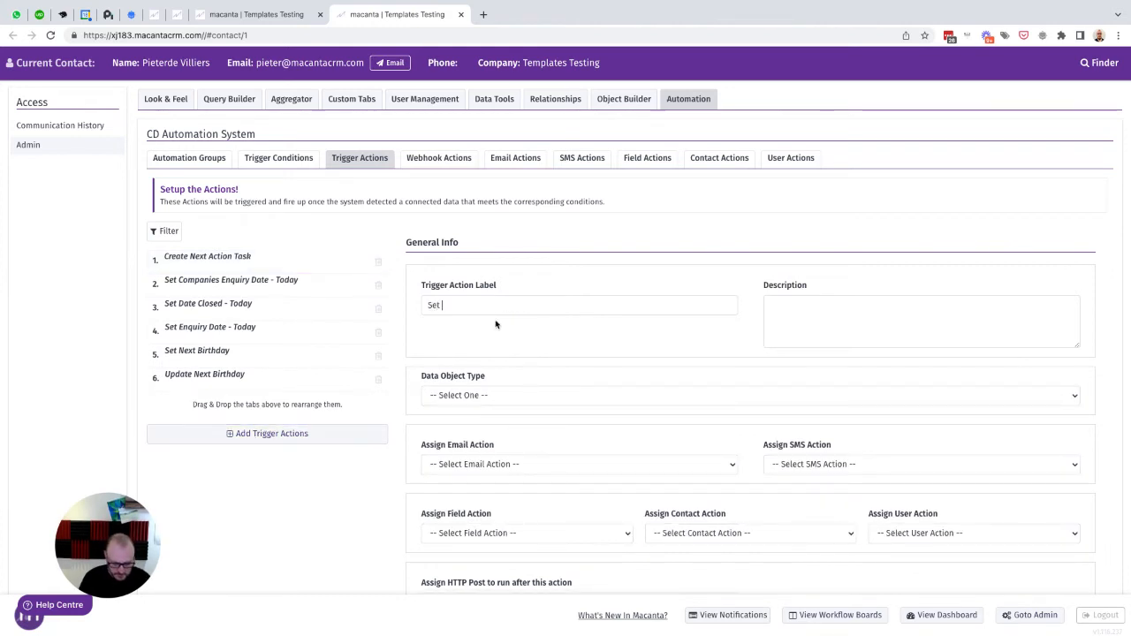
text( Quote Outcome - Accepted)
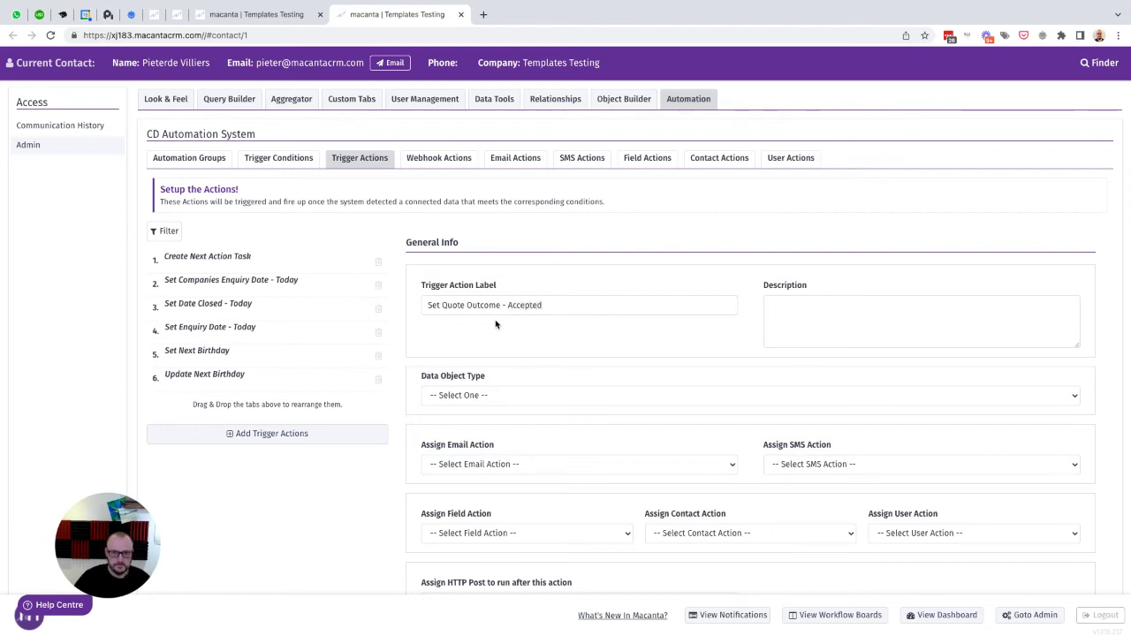
click(503, 398)
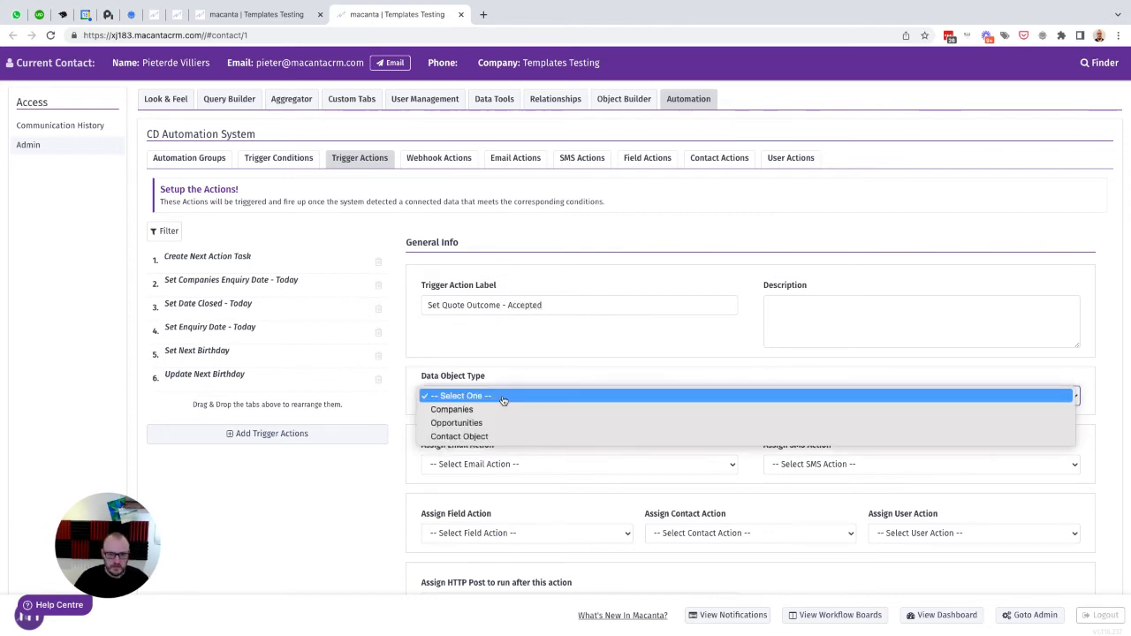
click(456, 422)
- Set the action's relationship to Key Contact and add a field value row
scroll(559, 444, down, 5)
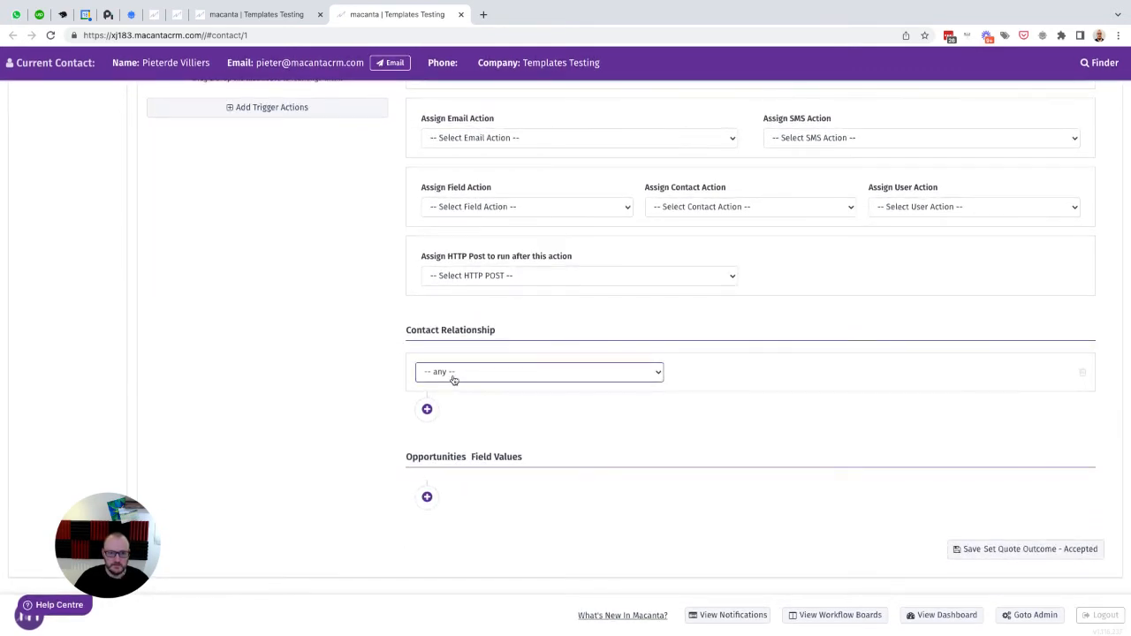
click(456, 379)
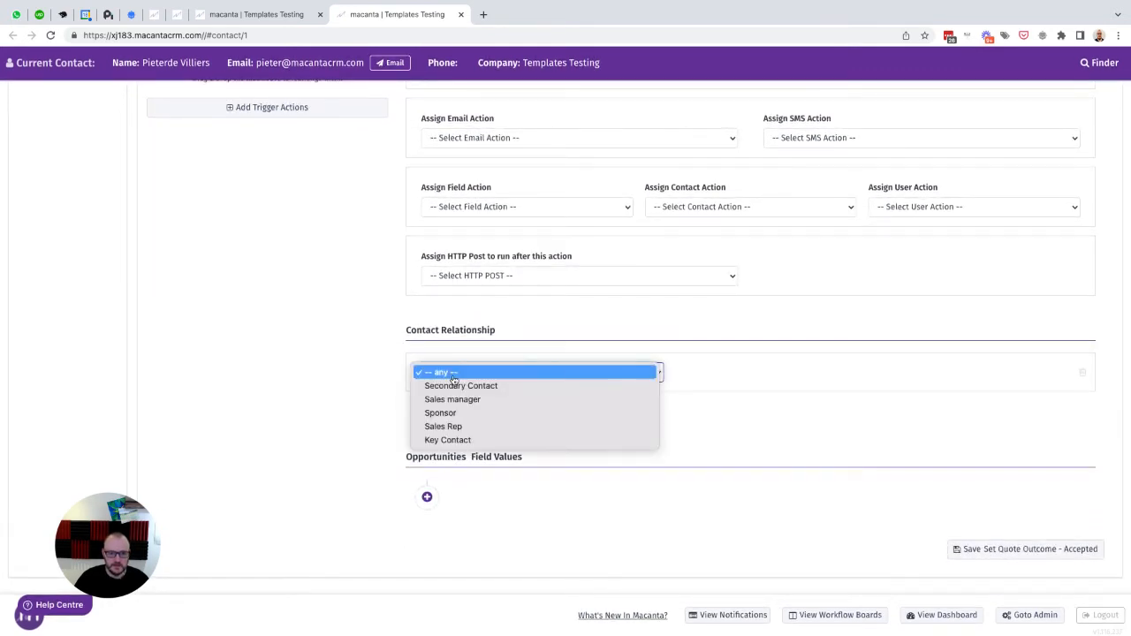
click(449, 439)
click(425, 498)
scroll(530, 495, down, 1)
- Pick First Name as a placeholder field after 'qu' finds nothing, then sign out
click(480, 459)
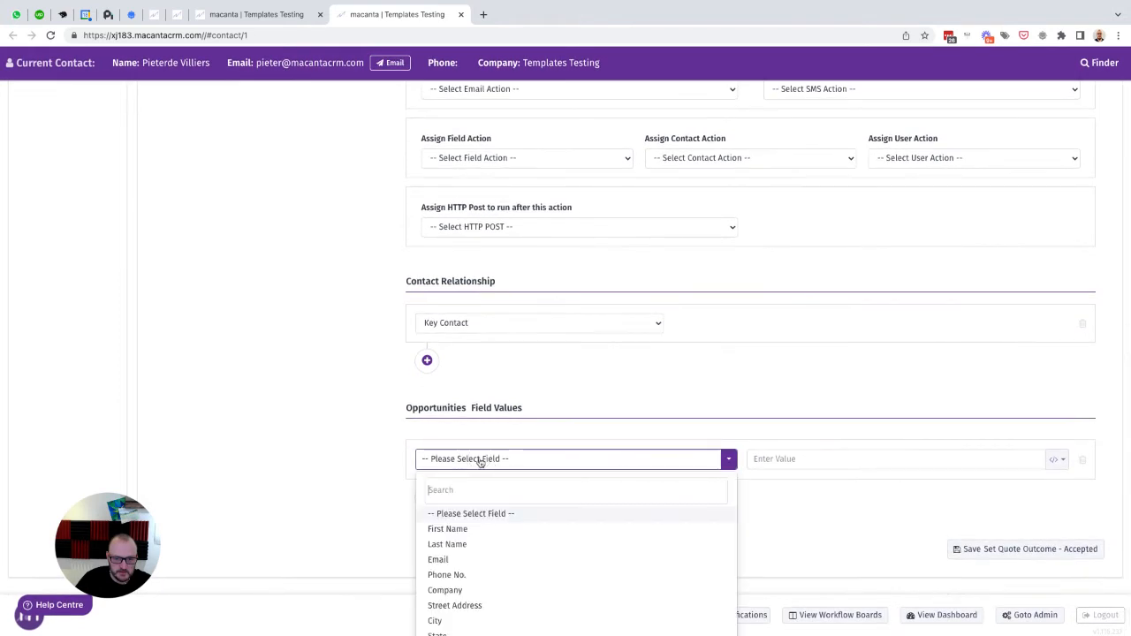
text(qu)
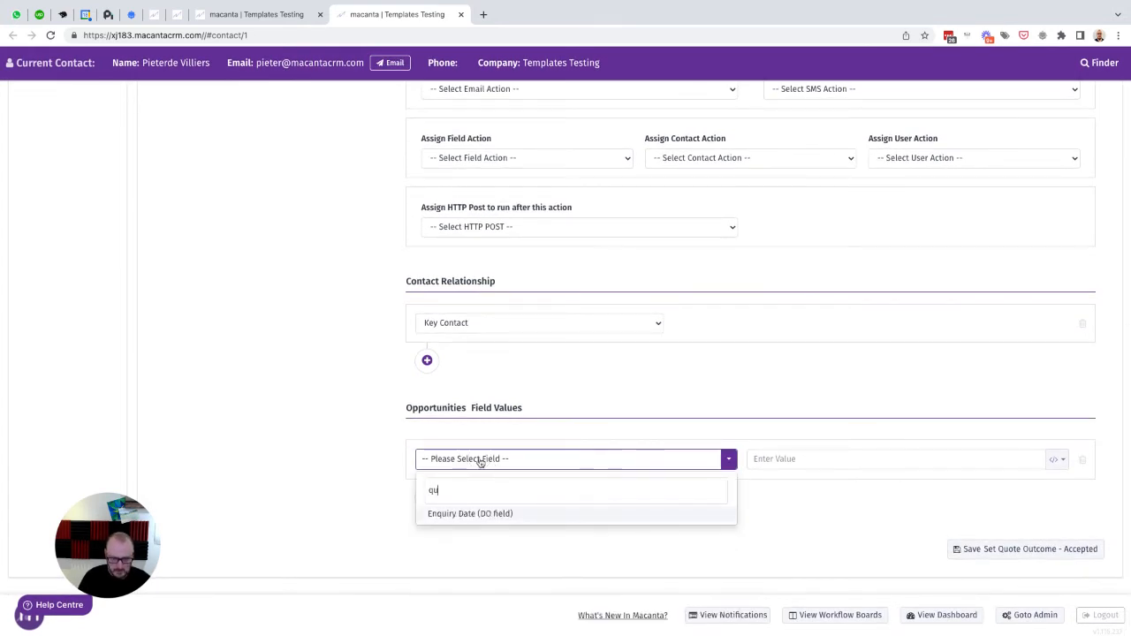
click(353, 462)
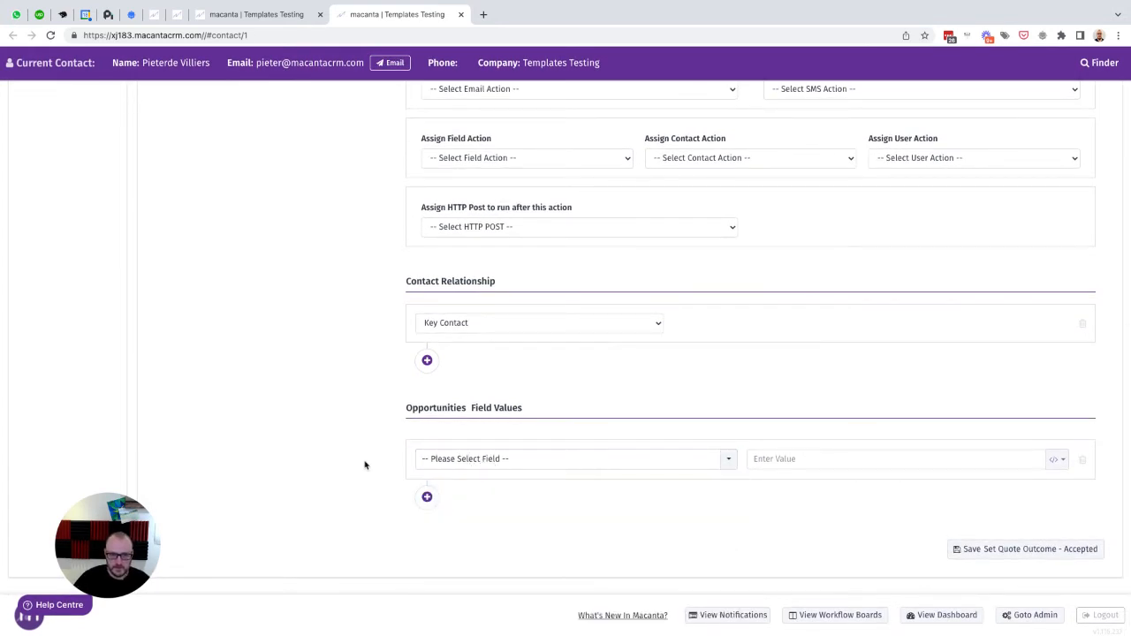
click(473, 468)
click(452, 530)
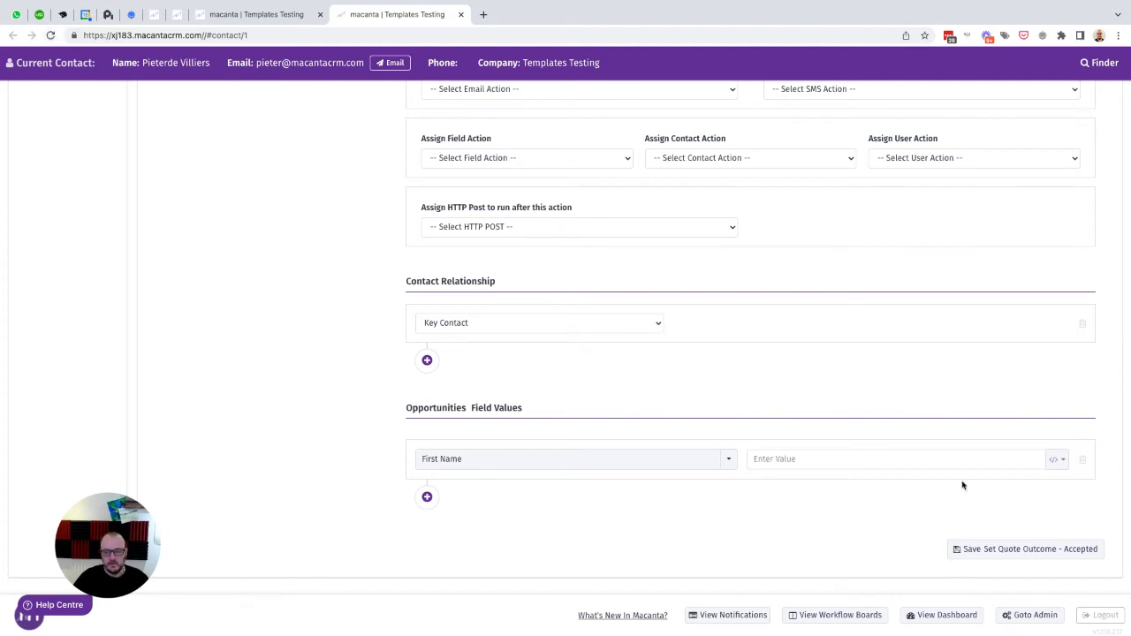
click(1101, 615)
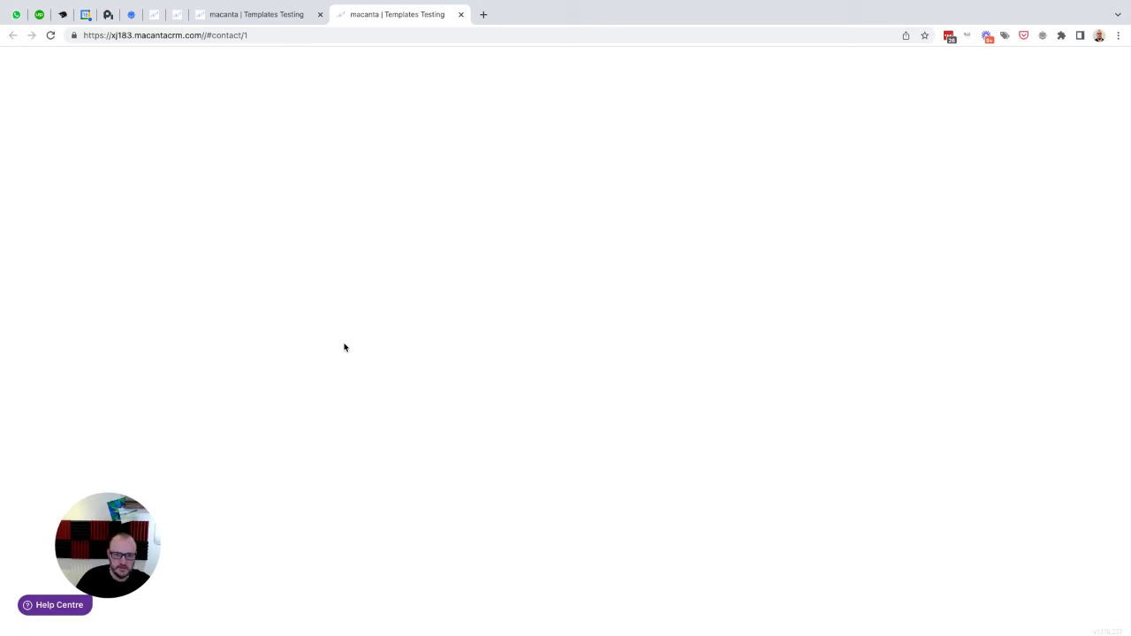
- Log back in from the site root with the saved login and open Automation settings
drag(202, 35, 300, 35)
key(BackSpace)
key(Return)
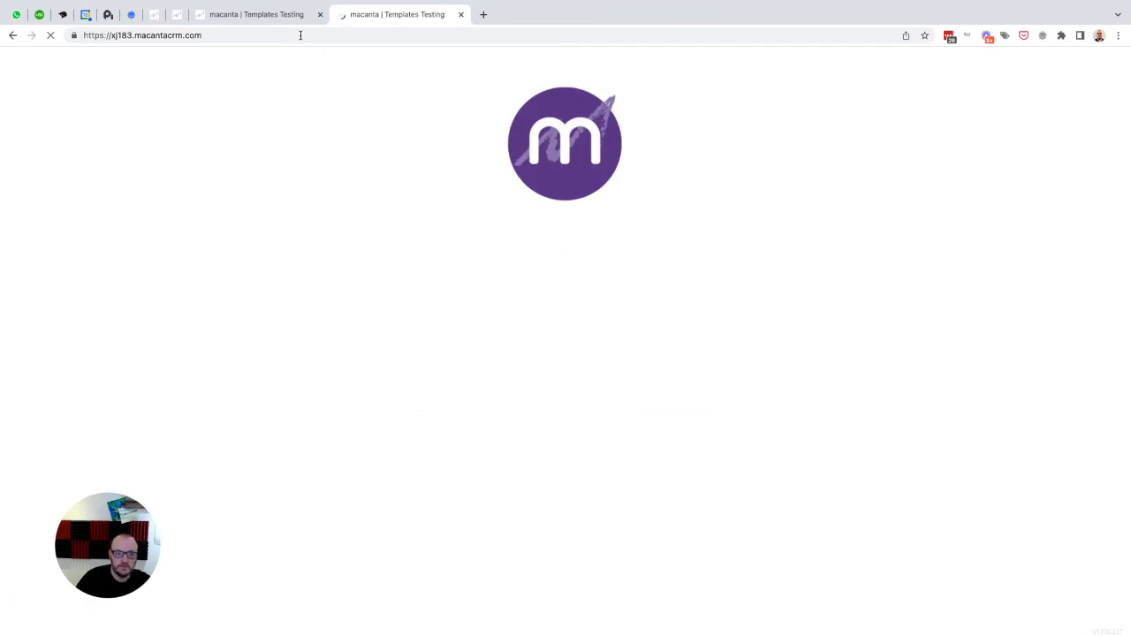
click(686, 299)
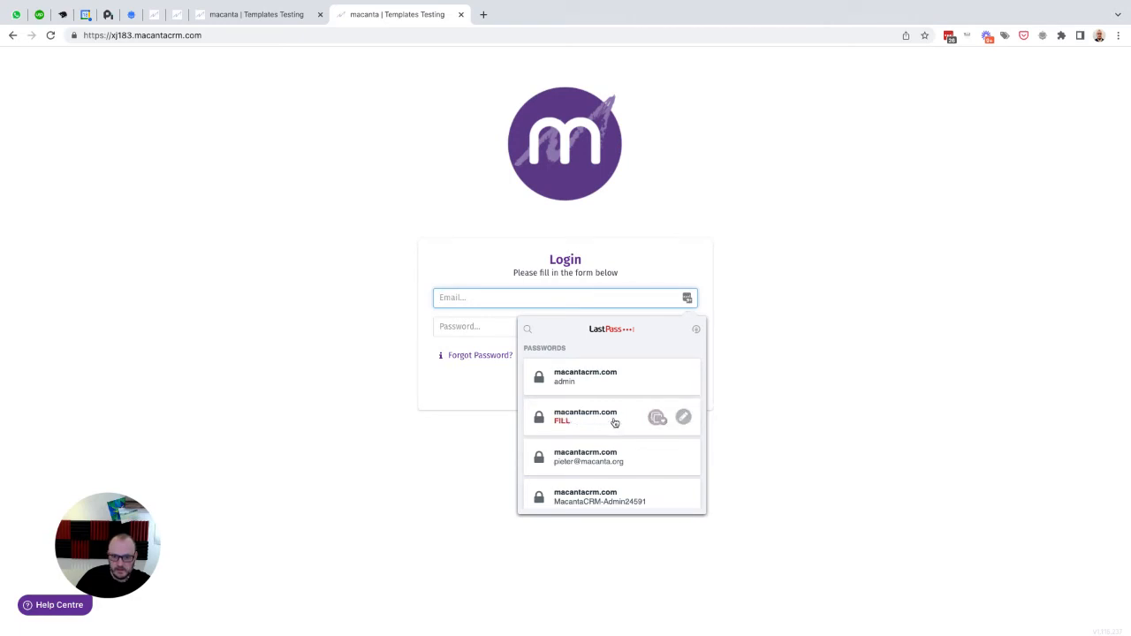
click(600, 417)
click(666, 358)
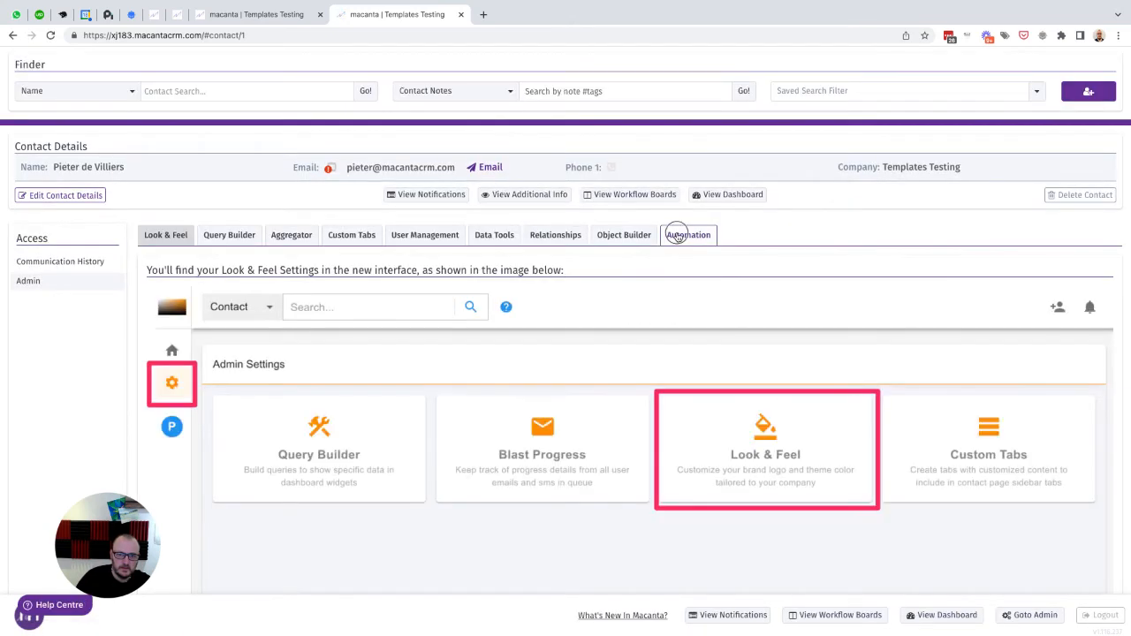
click(678, 235)
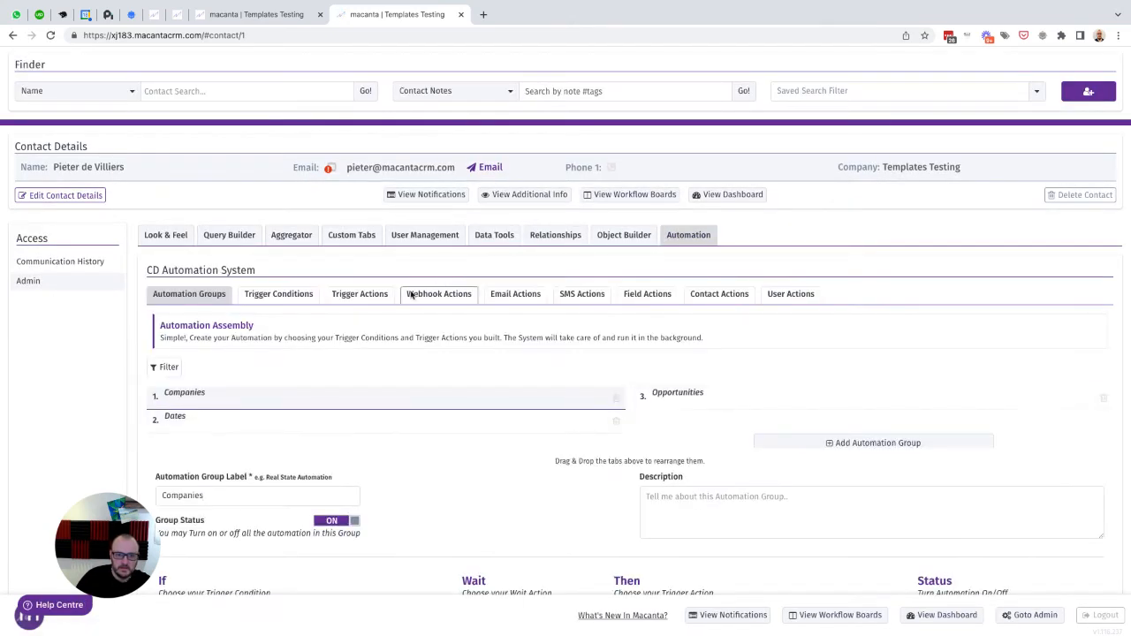
- Change the Set Quote Outcome - Accepted field row to Quote Outcome = Accepted and save
click(358, 301)
scroll(387, 356, down, 1)
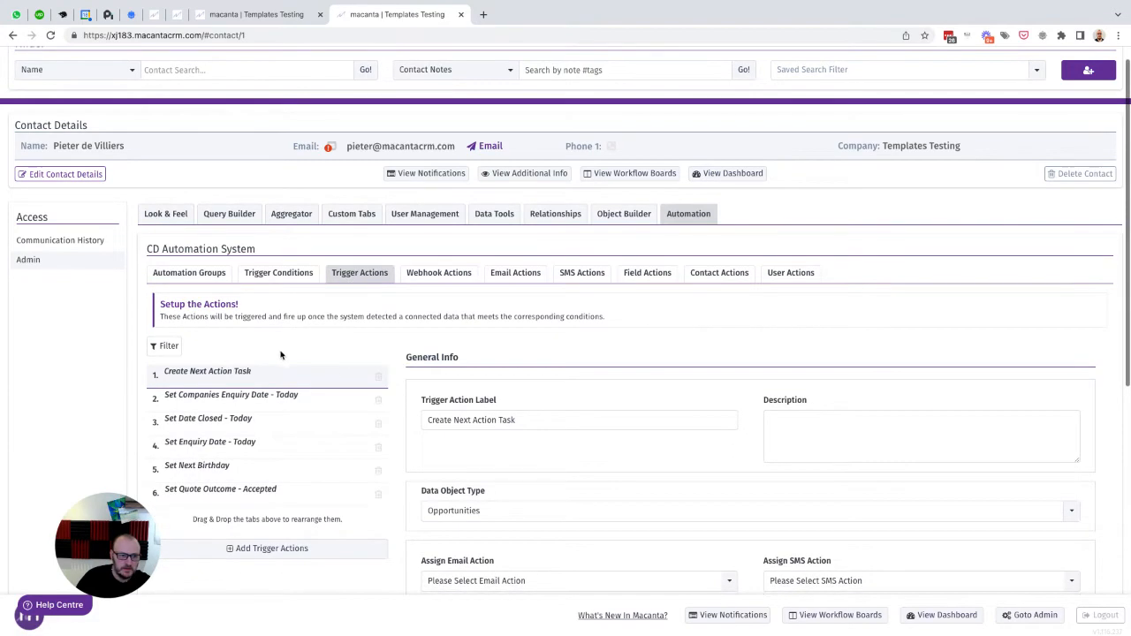
click(220, 488)
scroll(292, 492, down, 5)
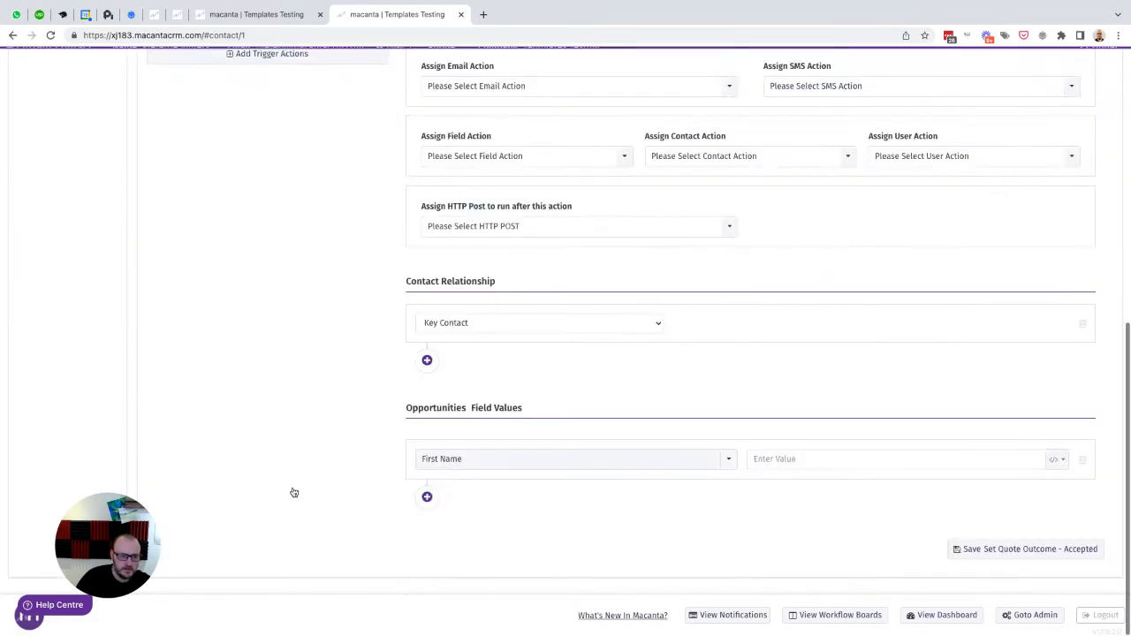
click(491, 462)
text(qu)
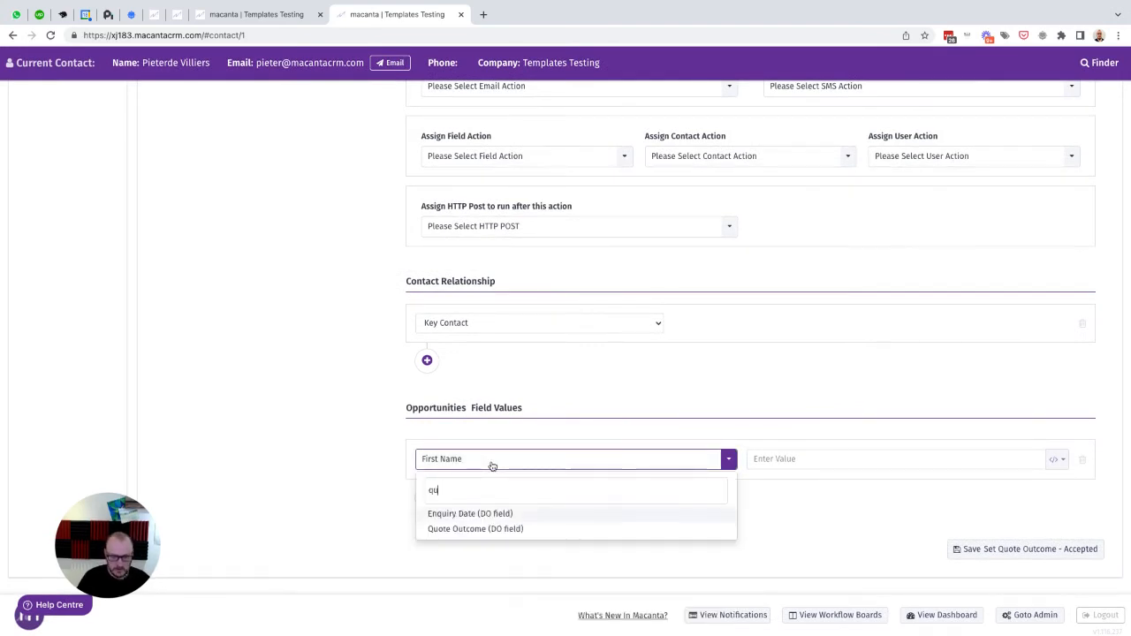
click(472, 530)
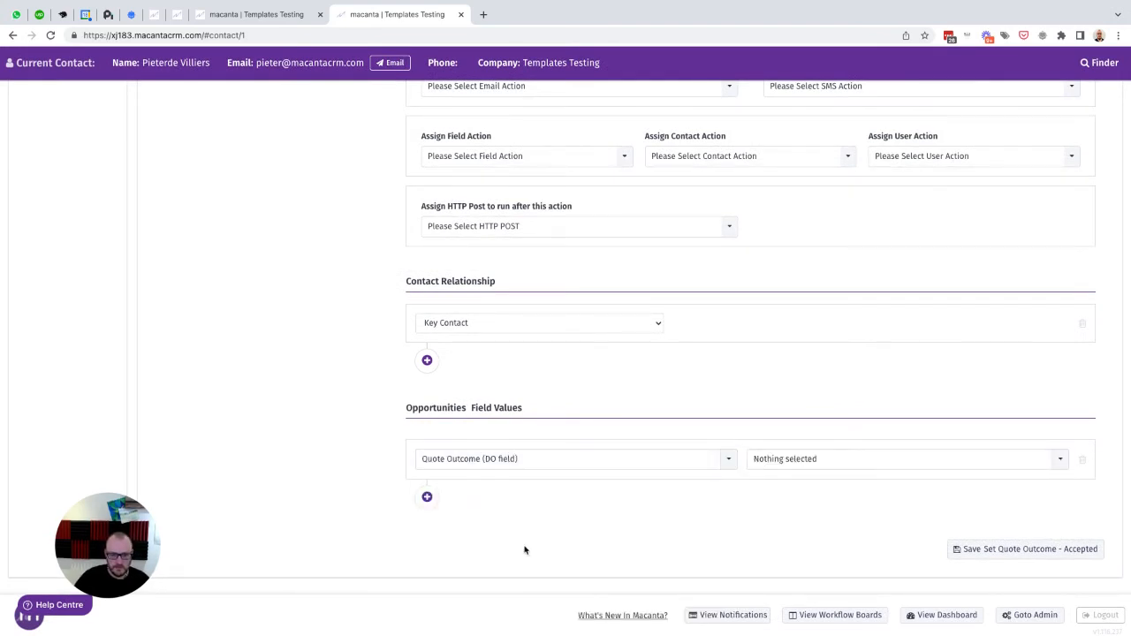
click(803, 467)
click(782, 502)
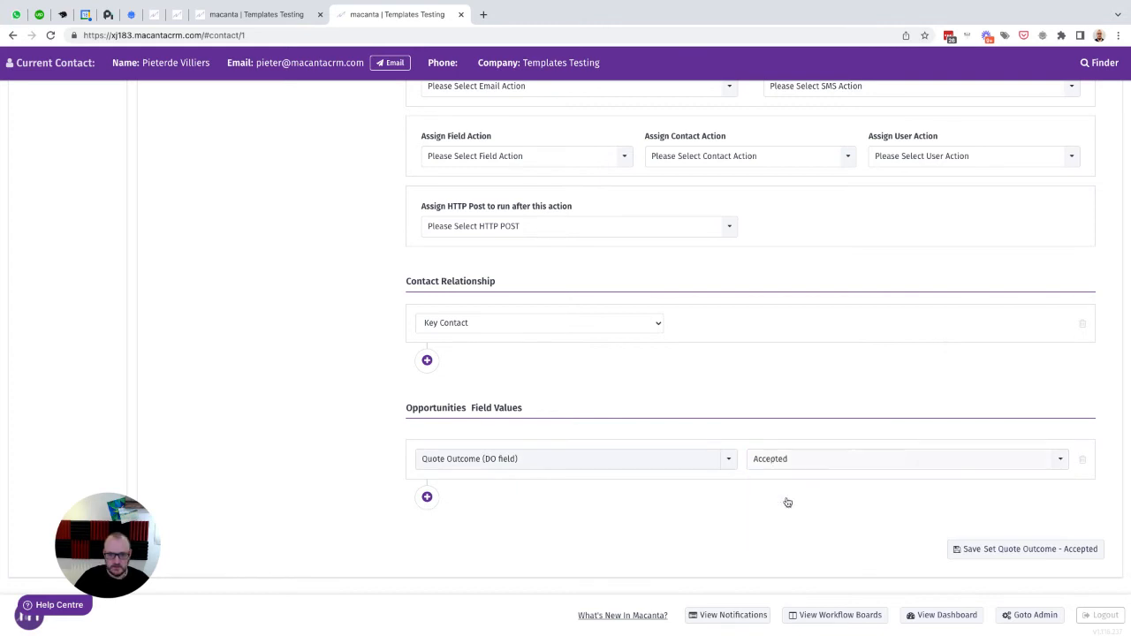
click(991, 549)
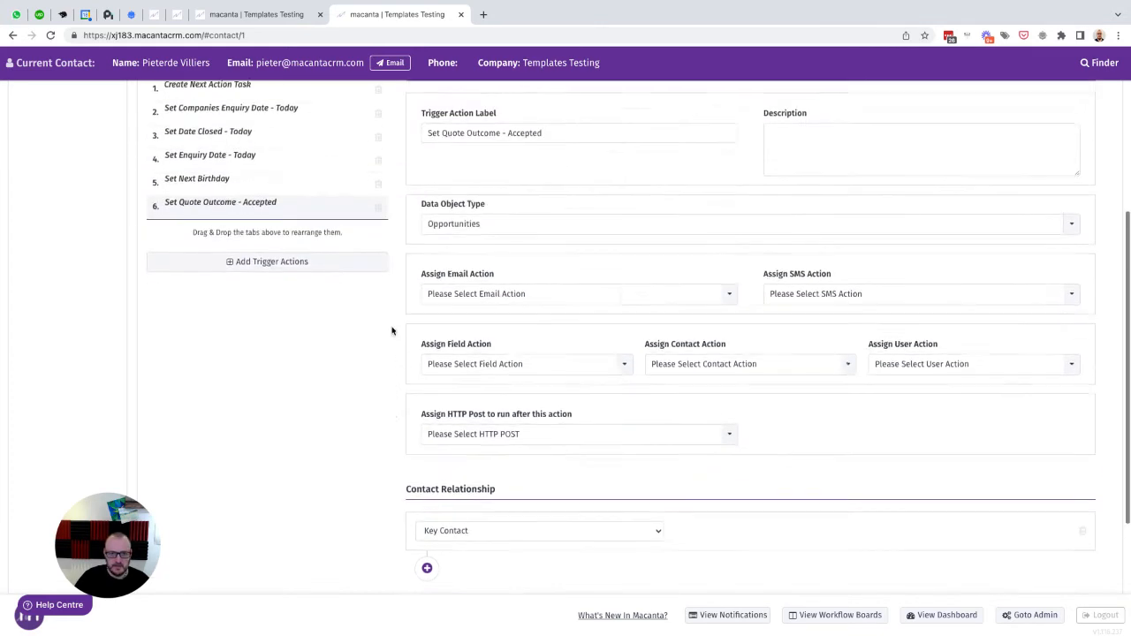
- Create a new trigger action labelled 'Set Quote Outcome - Declined' from the copied Accepted label
drag(546, 141, 422, 141)
key(super+c)
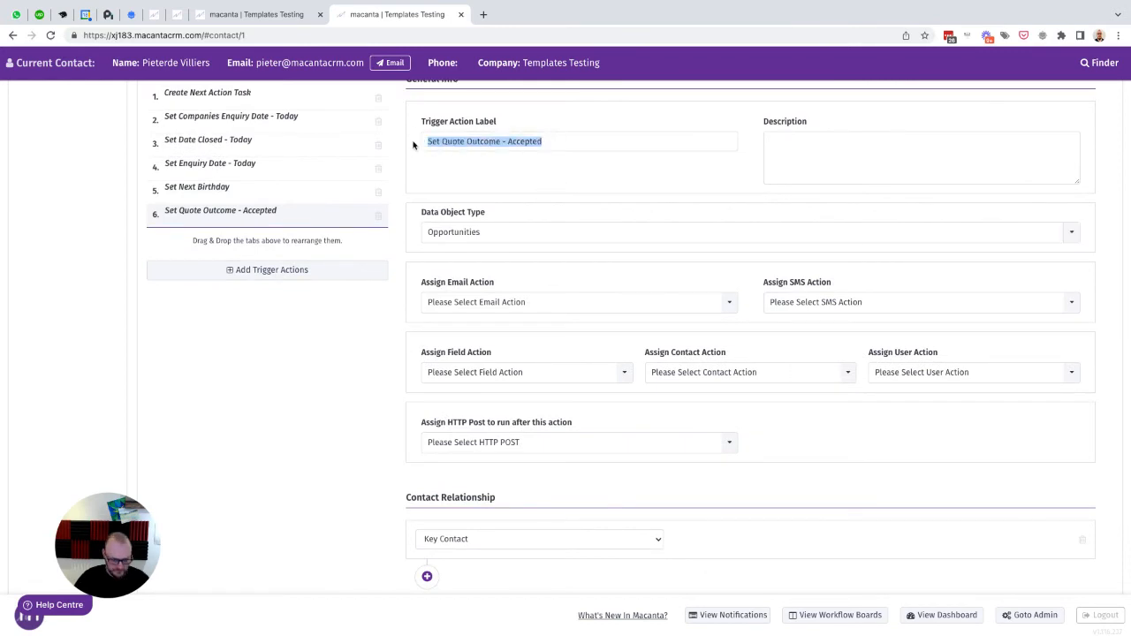
click(252, 277)
key(super+v)
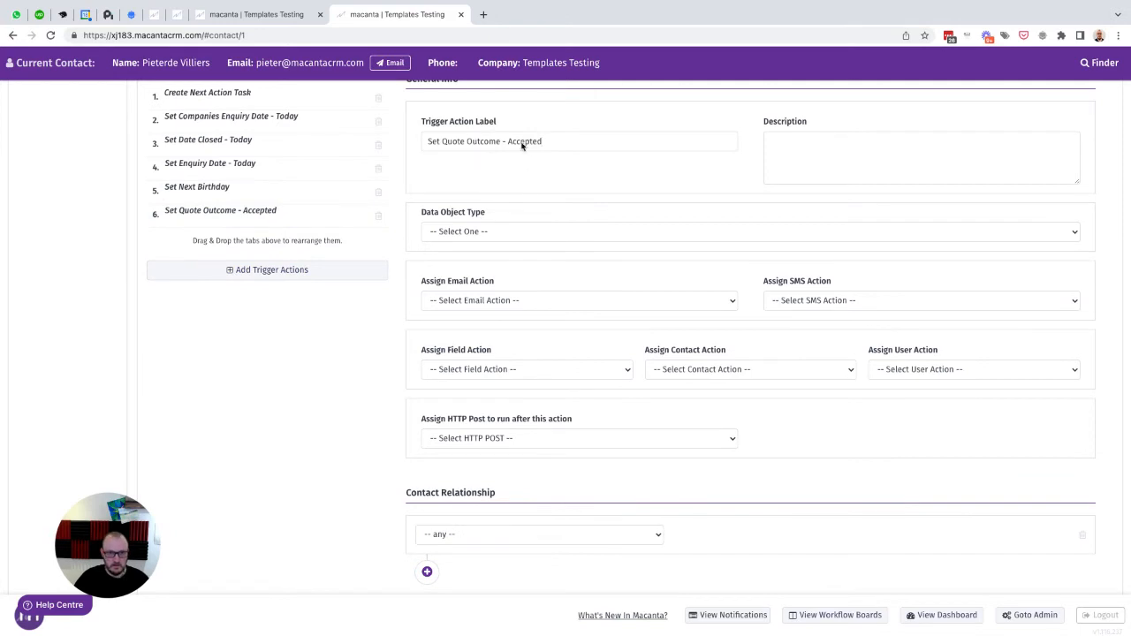
double_click(520, 141)
text(Declin)
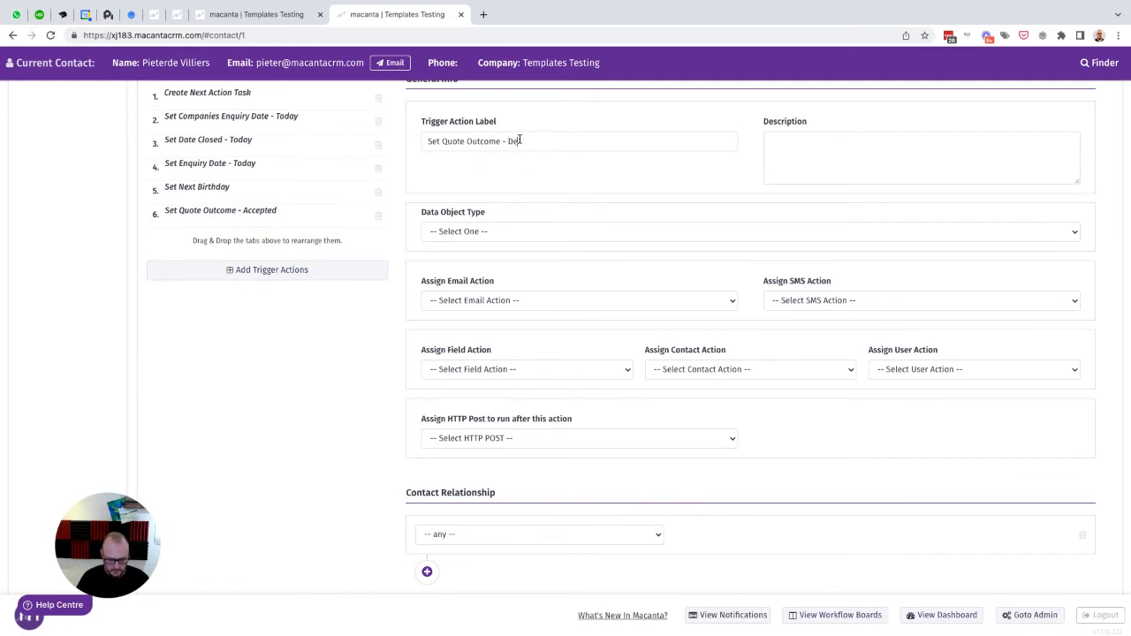
- Set the action's data object to Opportunities and relationship to Key Contact
click(483, 230)
click(498, 259)
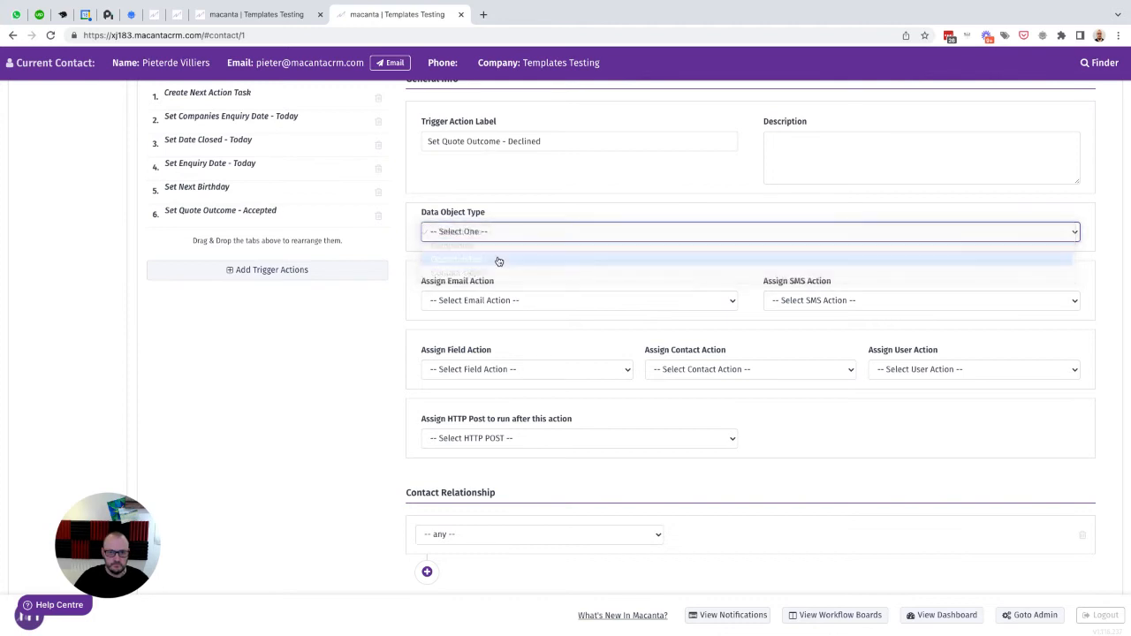
scroll(570, 415, down, 3)
click(516, 373)
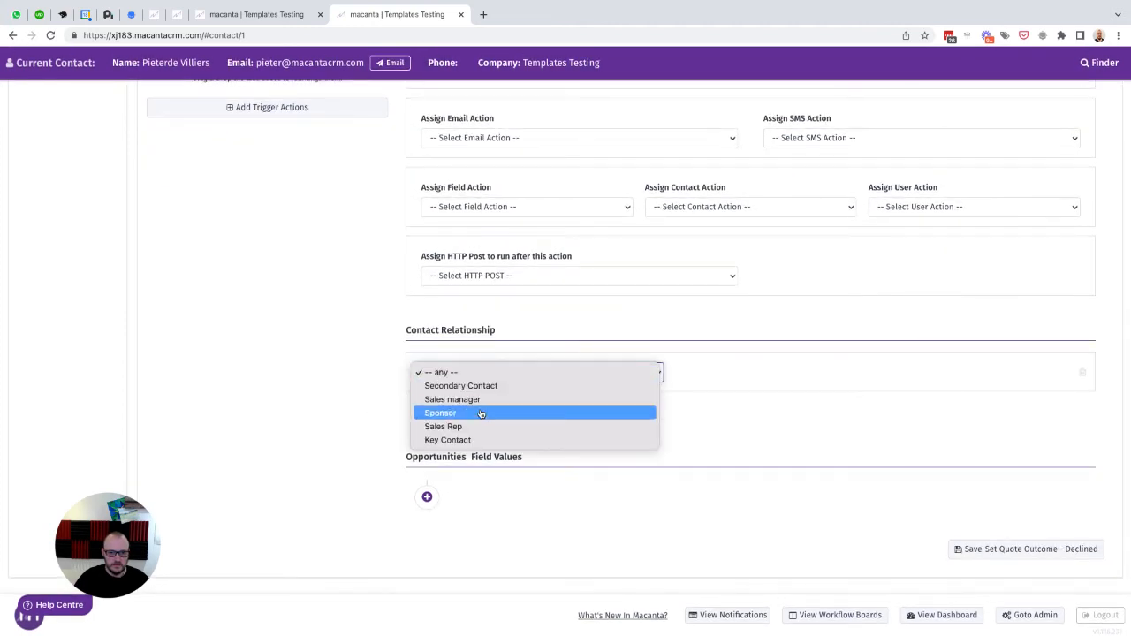
click(448, 439)
- Add a field row setting Quote Outcome to Declined and save the action
click(426, 497)
click(487, 507)
text(qu)
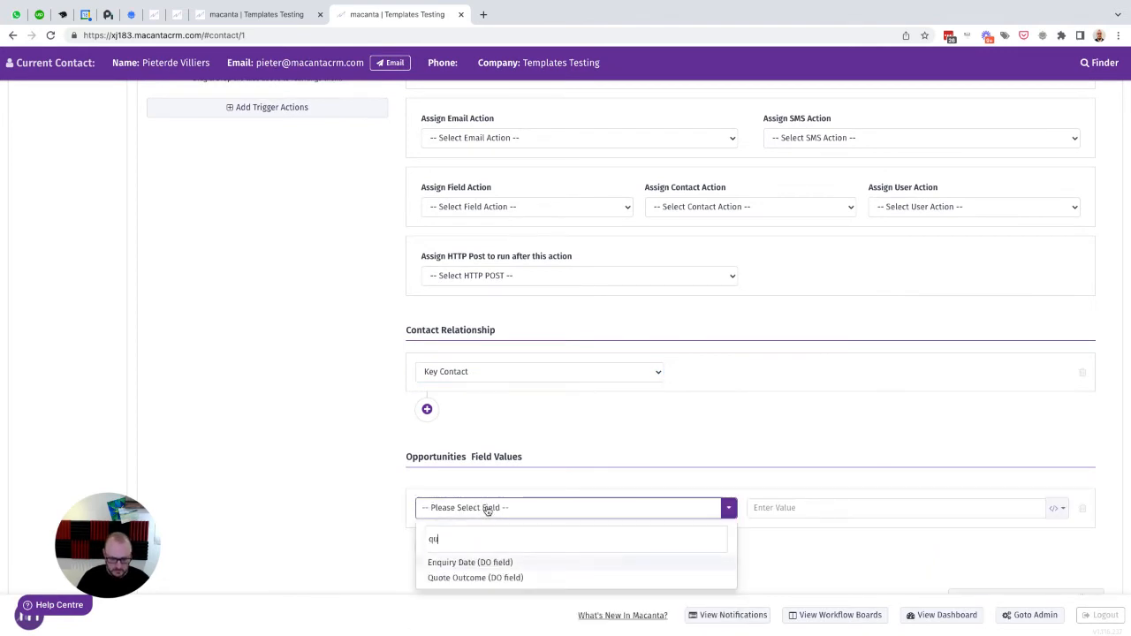
click(475, 578)
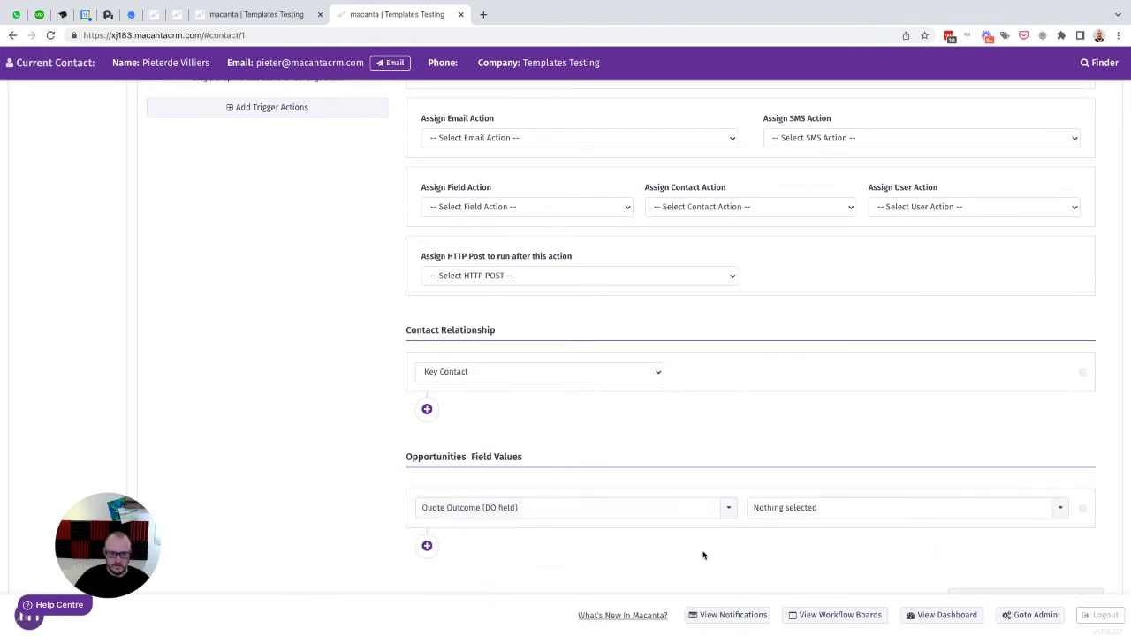
click(797, 517)
click(786, 565)
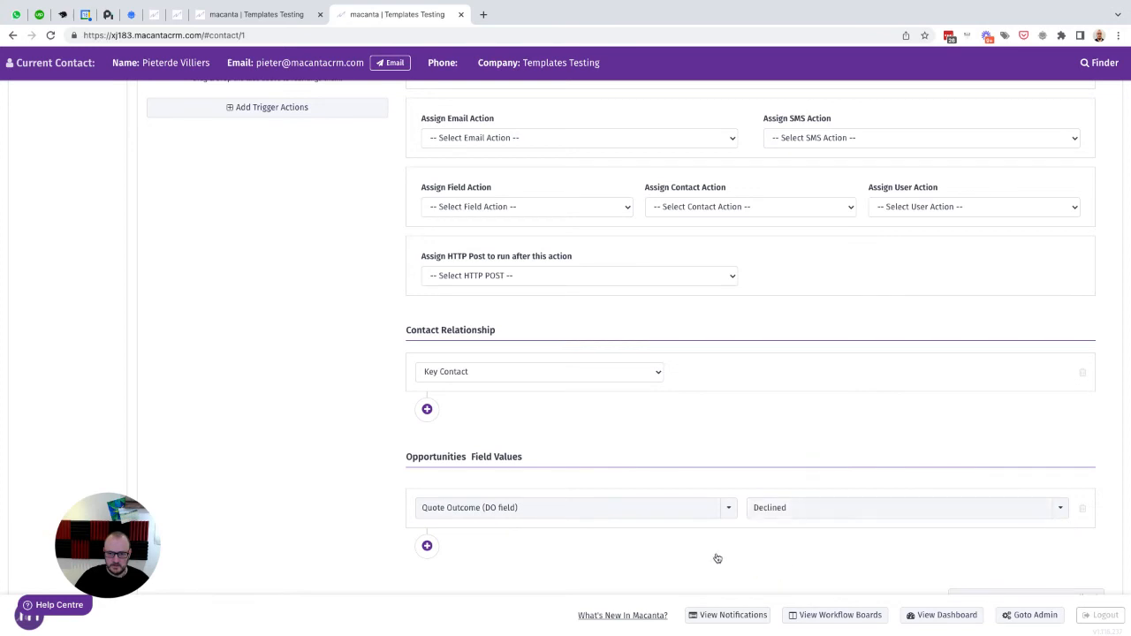
scroll(857, 543, down, 1)
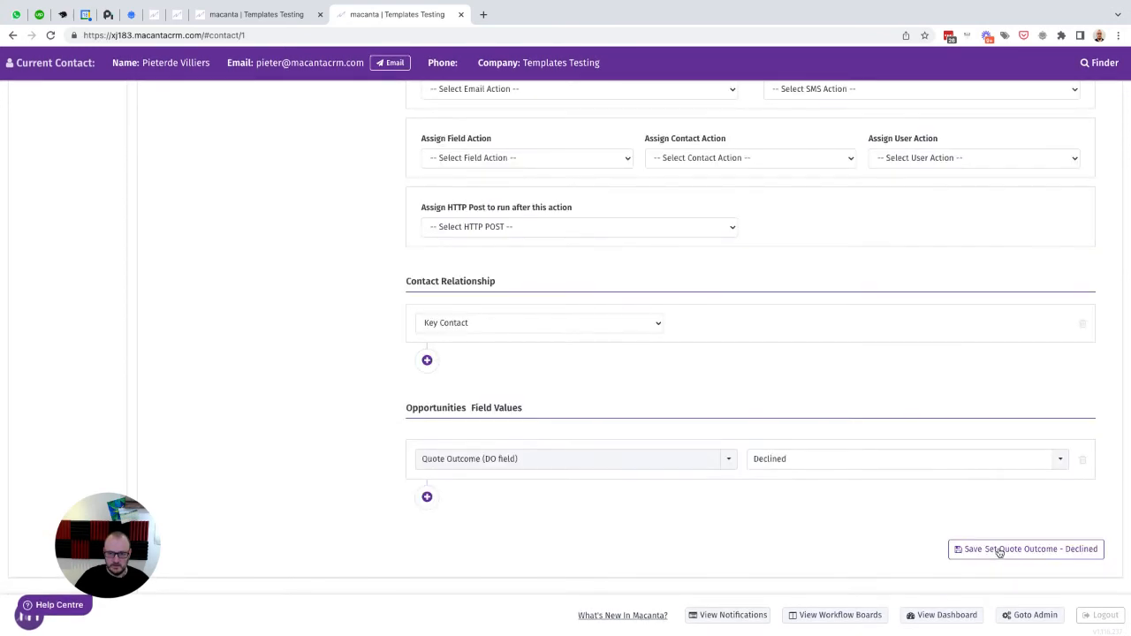
click(999, 549)
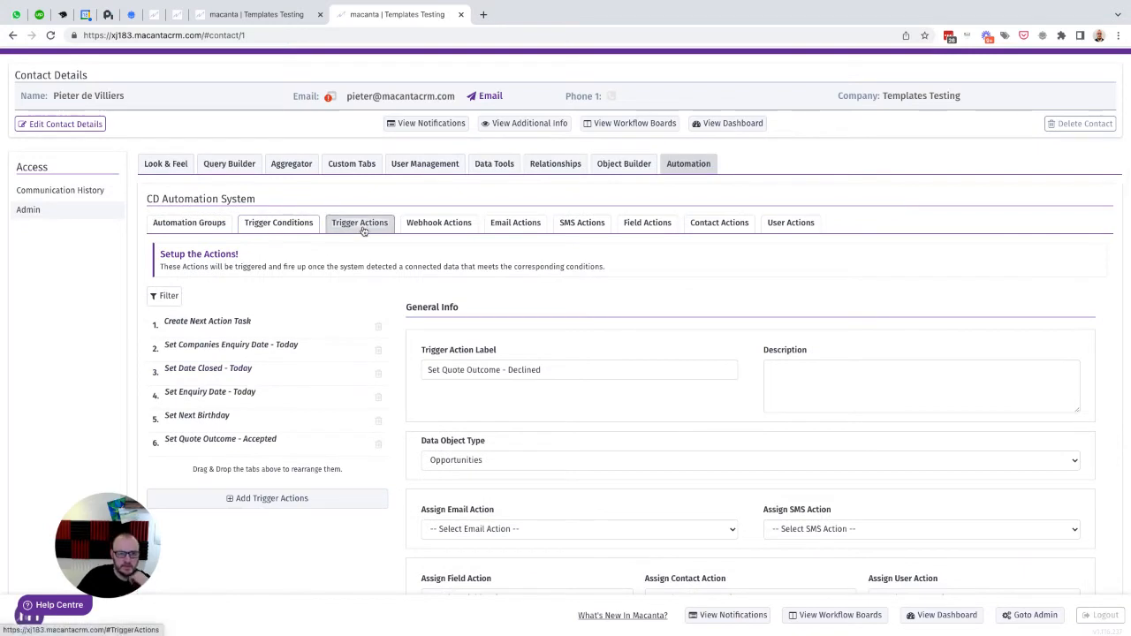
- Reload the CRM and add two empty rules to the Opportunities automation group
click(50, 35)
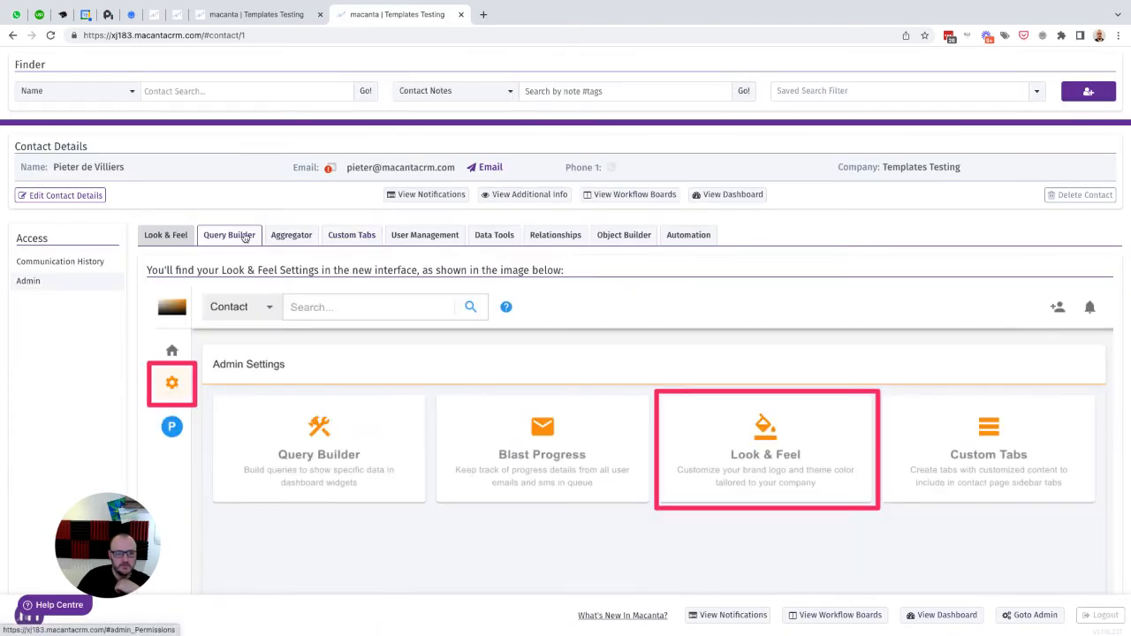
click(683, 237)
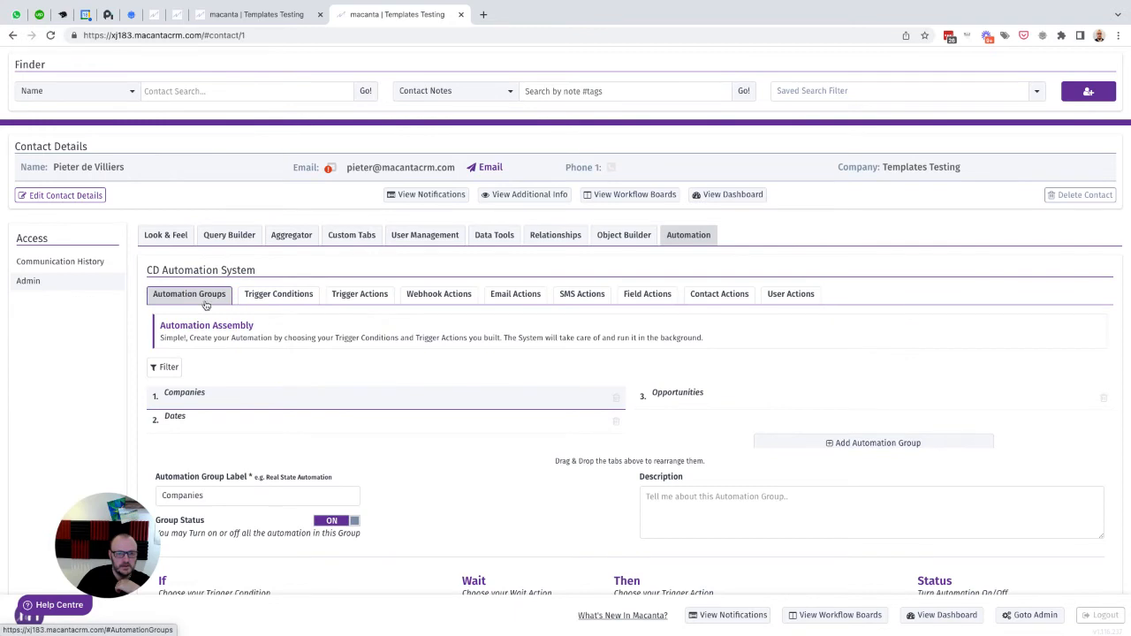
click(732, 391)
scroll(671, 415, down, 3)
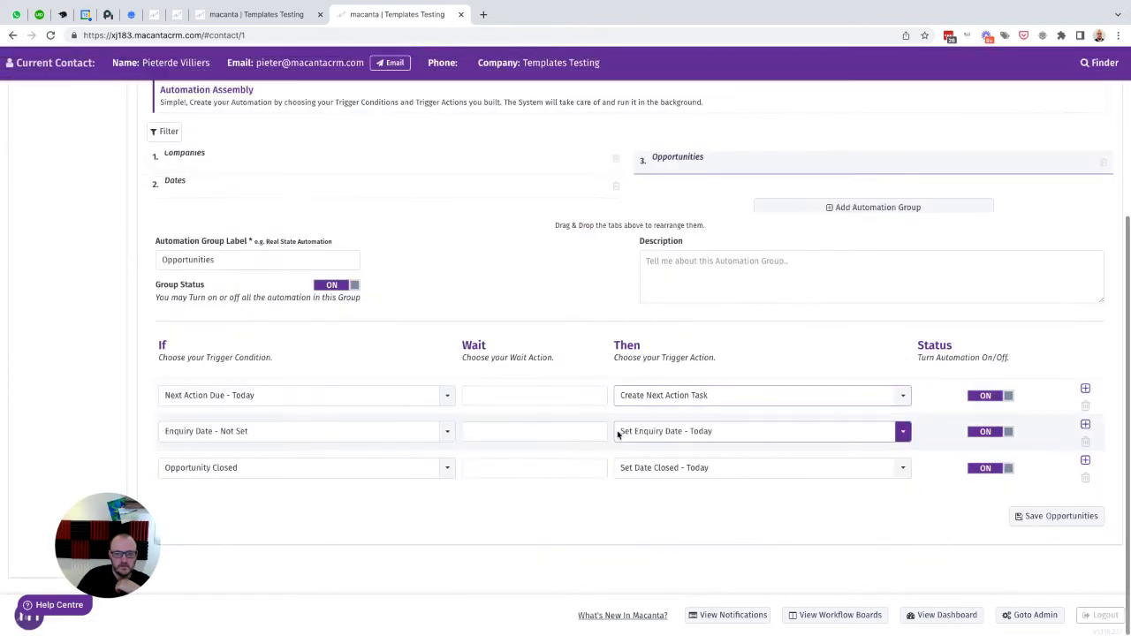
click(1086, 460)
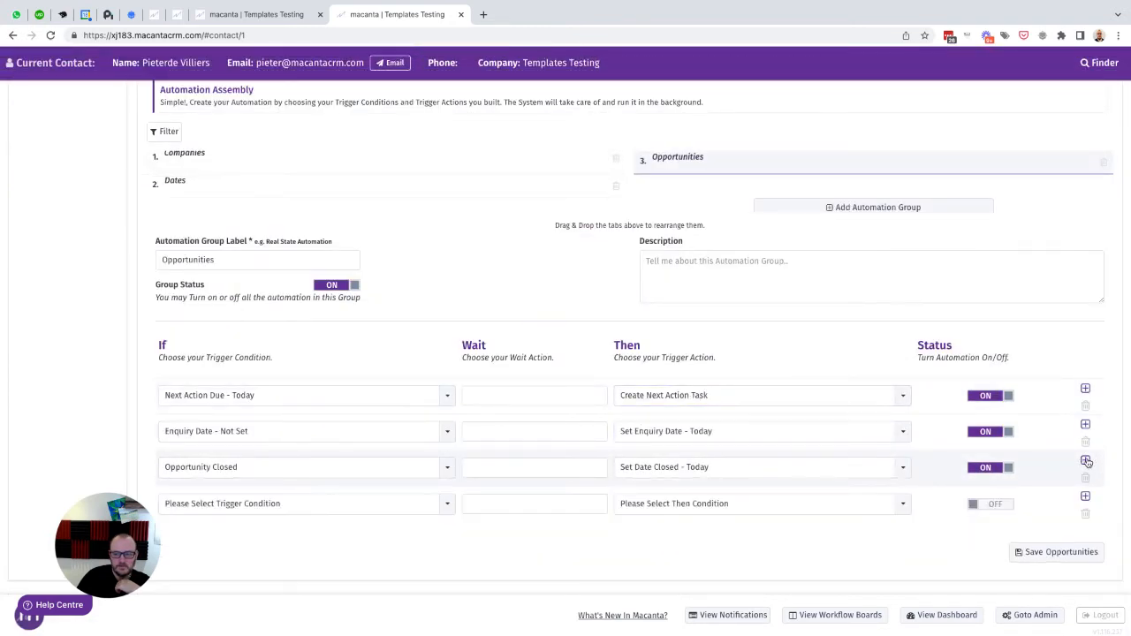
click(1085, 460)
scroll(1086, 461, down, 1)
- Set the two new rules' triggers to Quote Accepted and Quote Declined
click(334, 471)
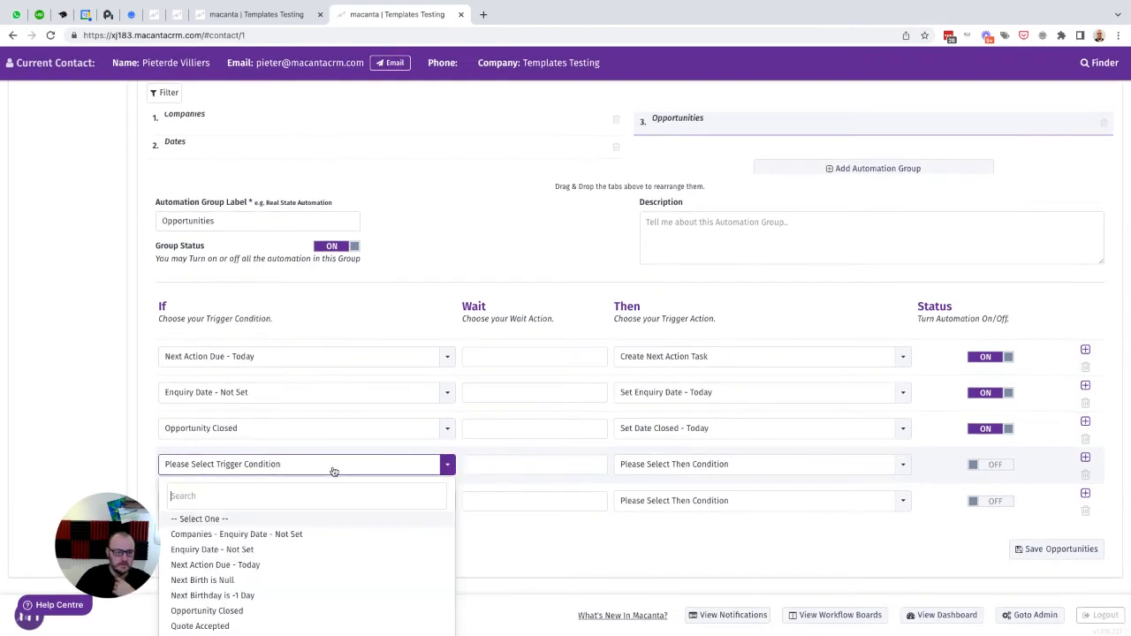
scroll(335, 530, down, 1)
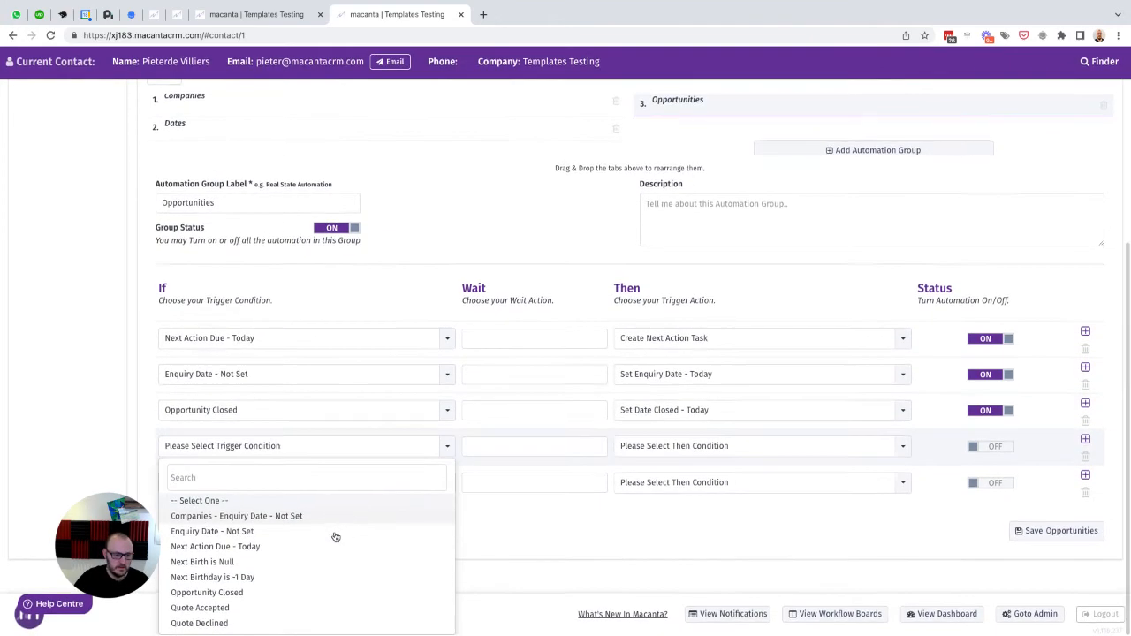
click(199, 609)
click(265, 500)
scroll(287, 565, down, 1)
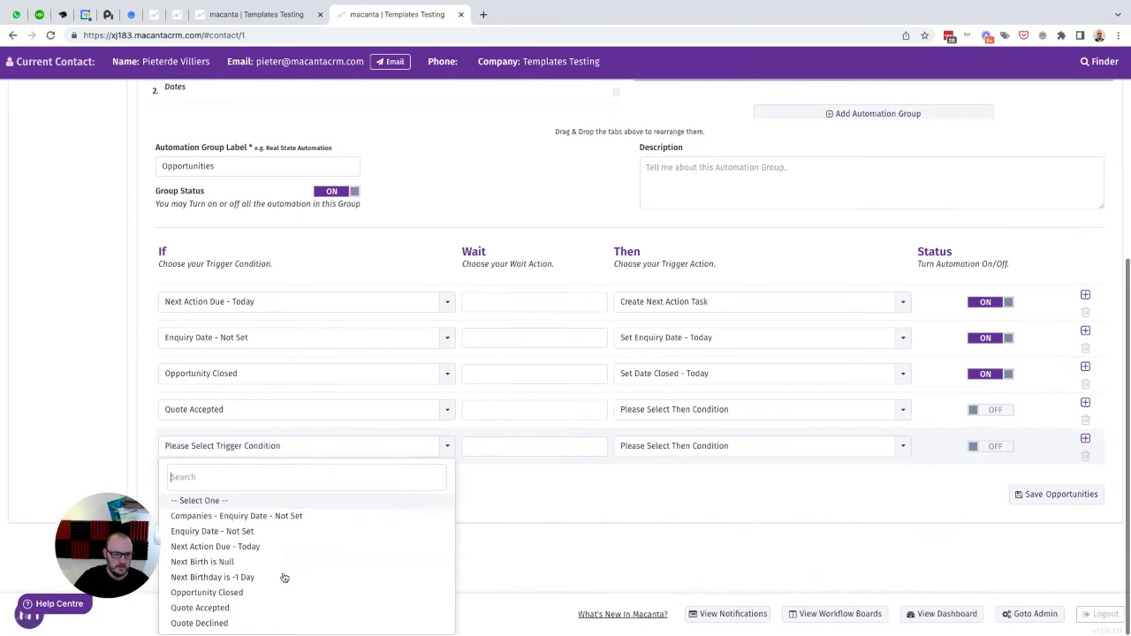
click(201, 622)
- Assign the actions Set Quote Outcome - Accepted and Set Quote Outcome - Declined to those rules
click(653, 468)
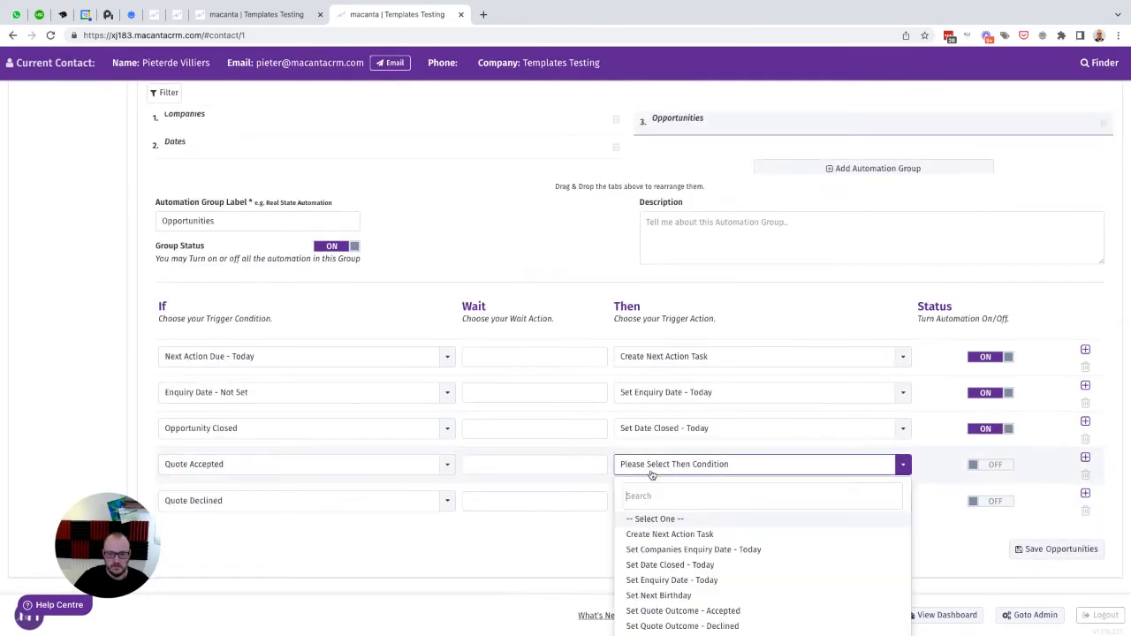
scroll(654, 475, down, 1)
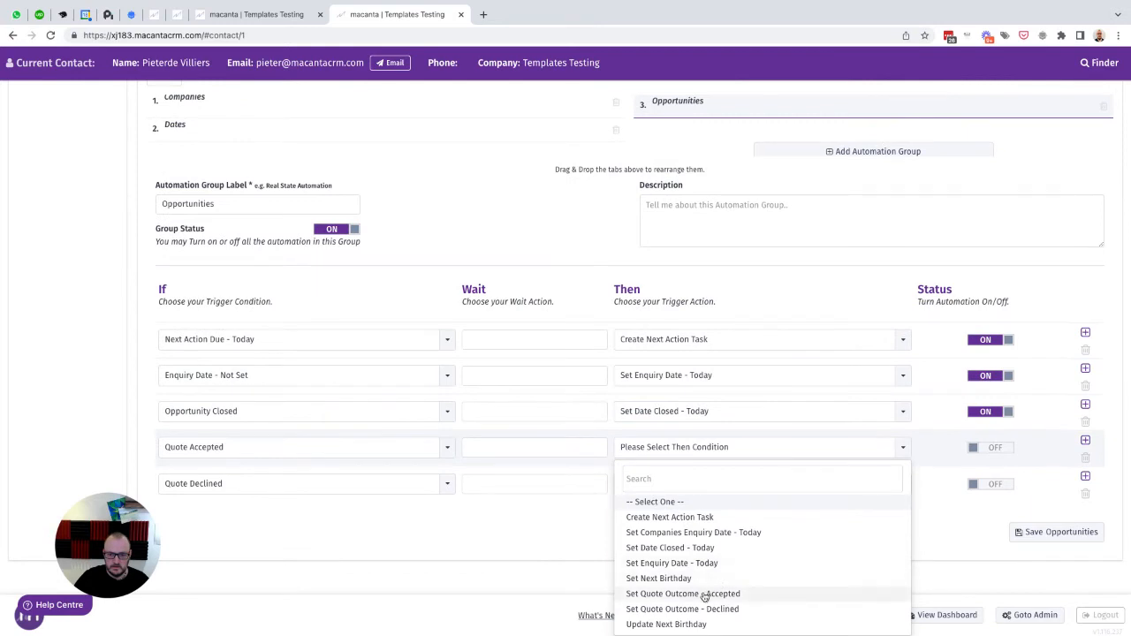
click(705, 593)
click(676, 506)
scroll(699, 569, down, 1)
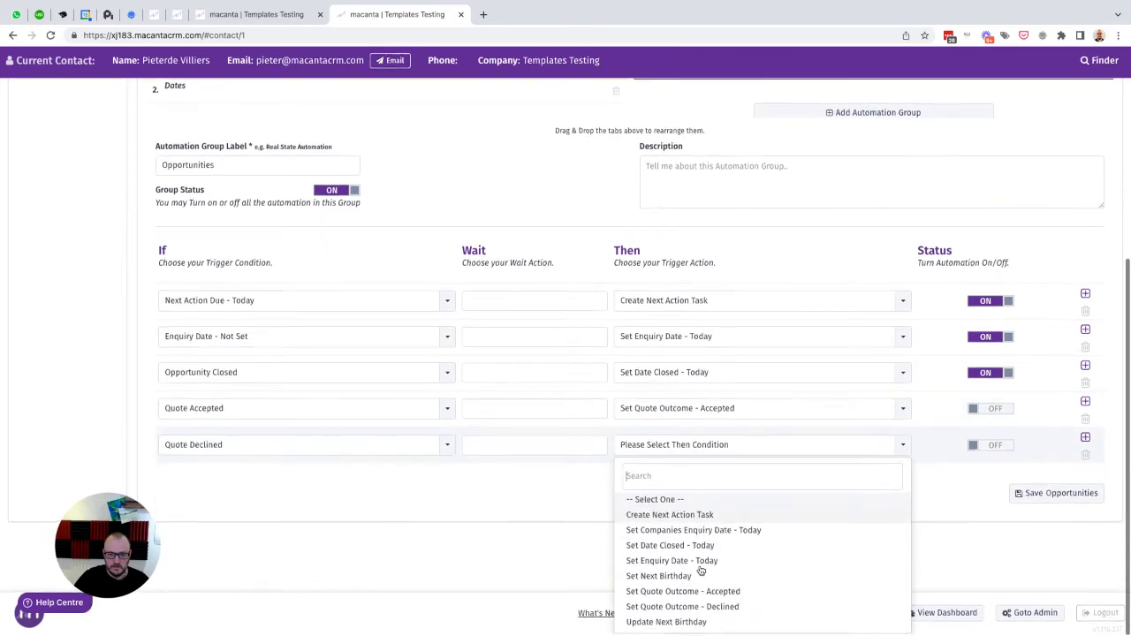
click(688, 608)
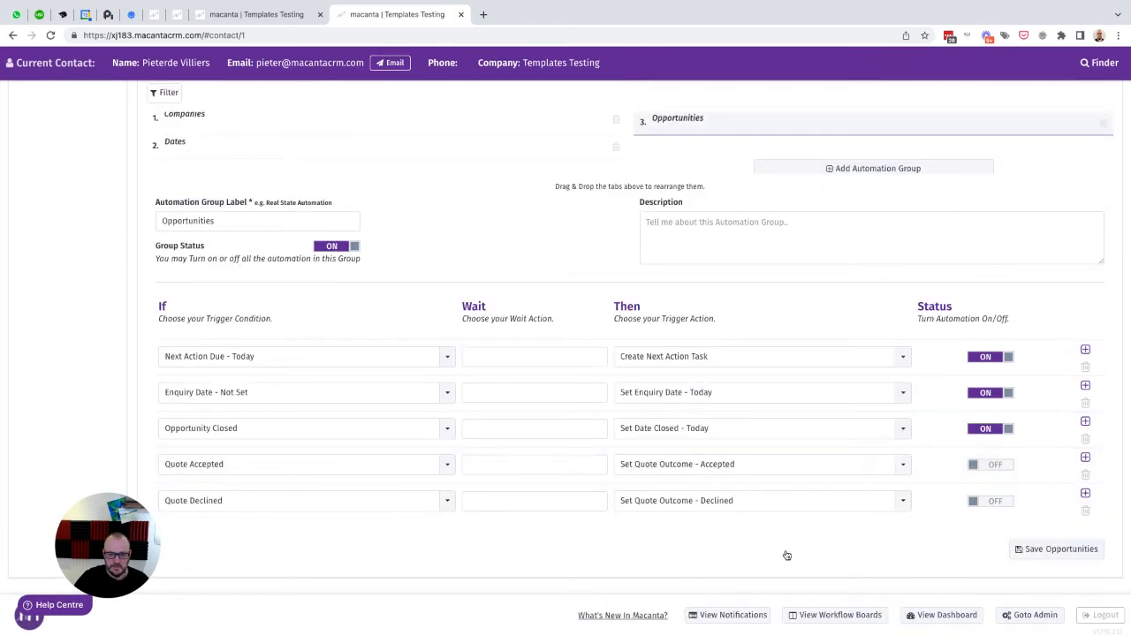
- Switch both rules on and save the Opportunities automation group
click(984, 464)
click(993, 501)
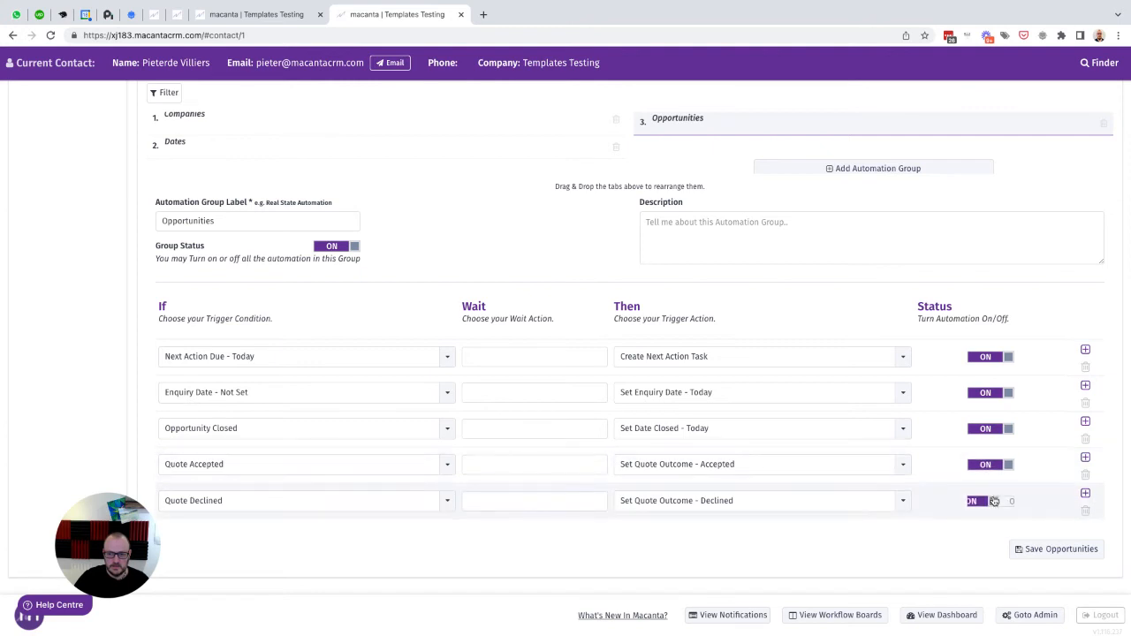
click(1051, 553)
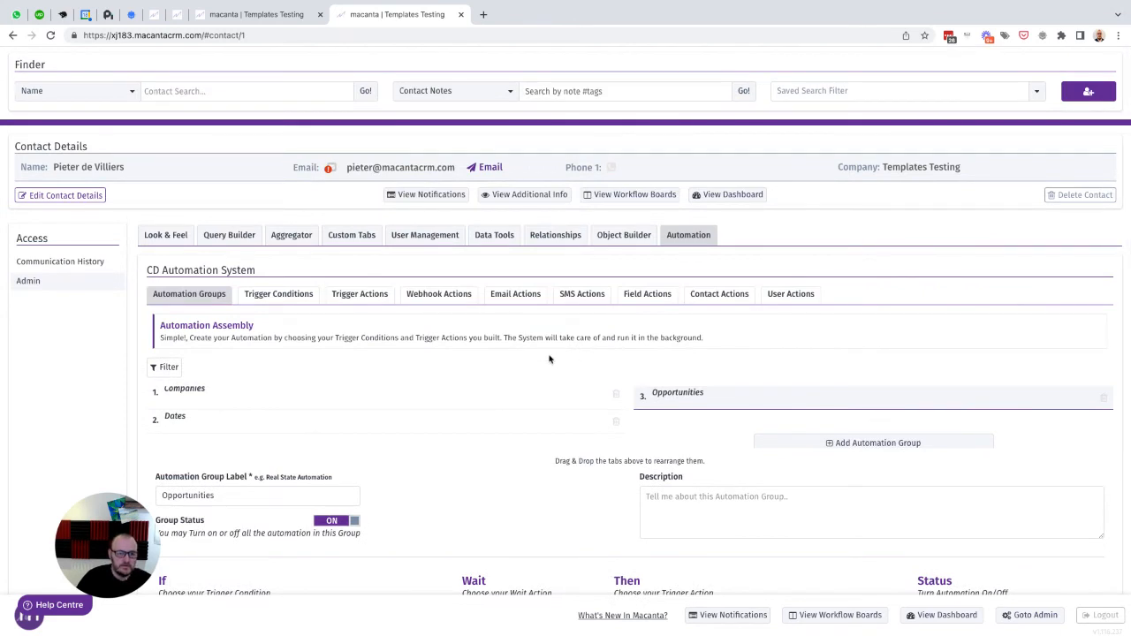
click(511, 297)
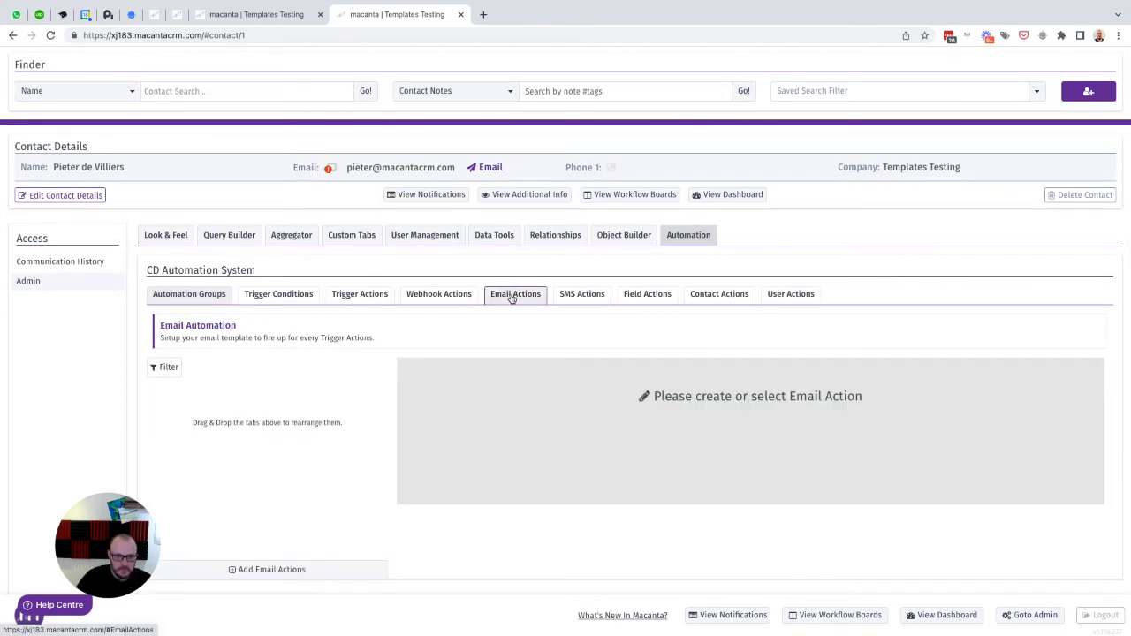
- Create a new email action labelled Quote Review, entering the sender name and subject Quote Review
click(261, 569)
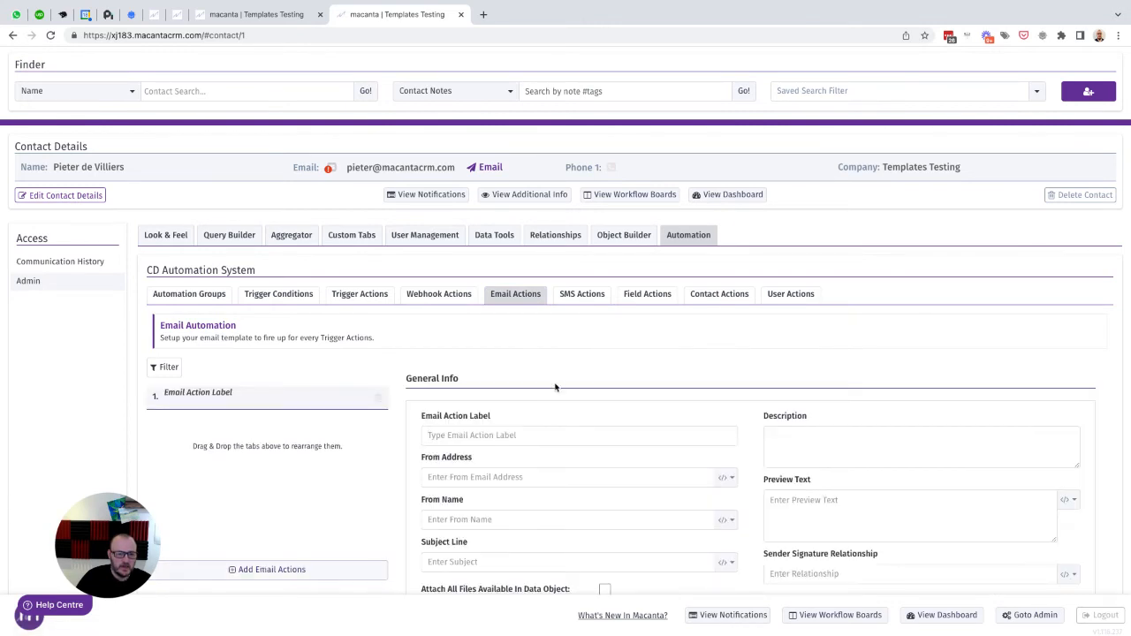
scroll(558, 386, down, 2)
click(481, 317)
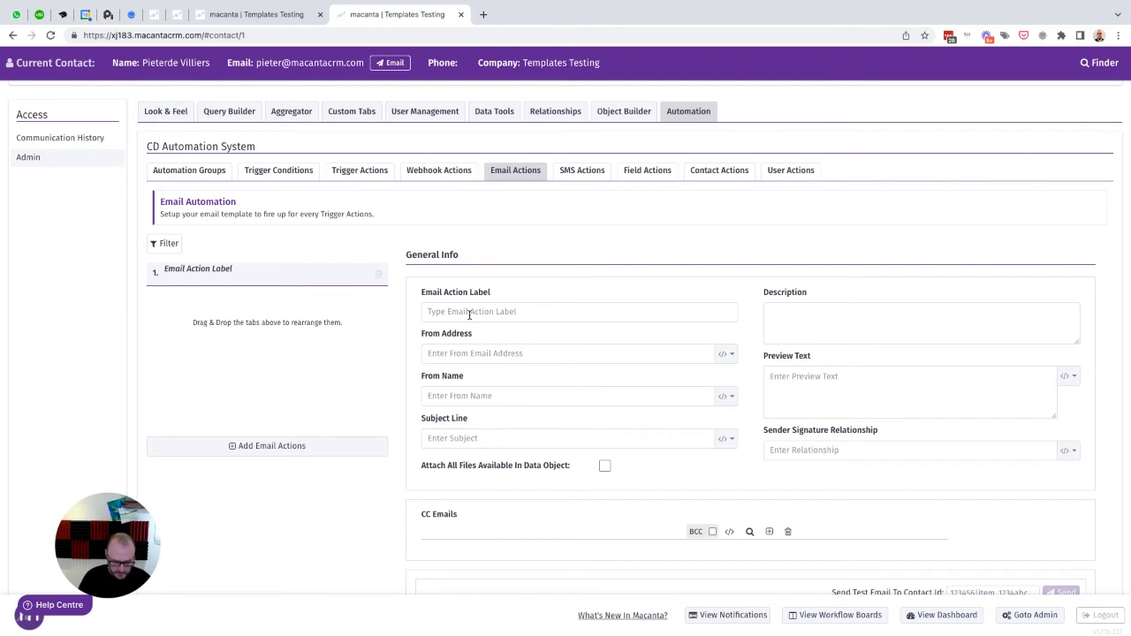
text(Quote Review)
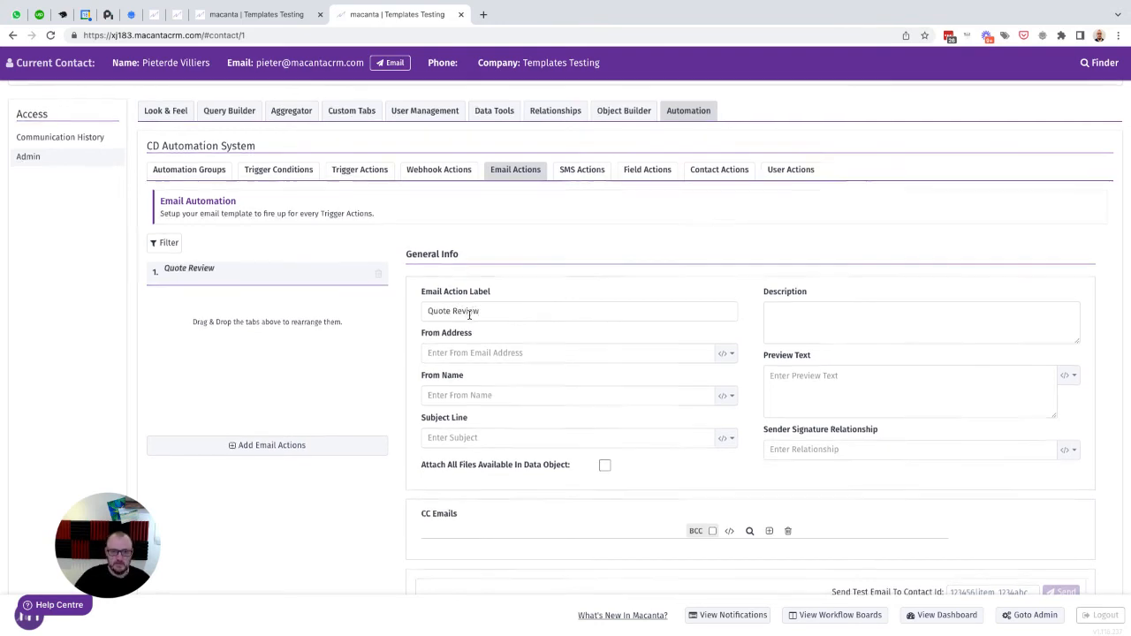
scroll(542, 336, down, 2)
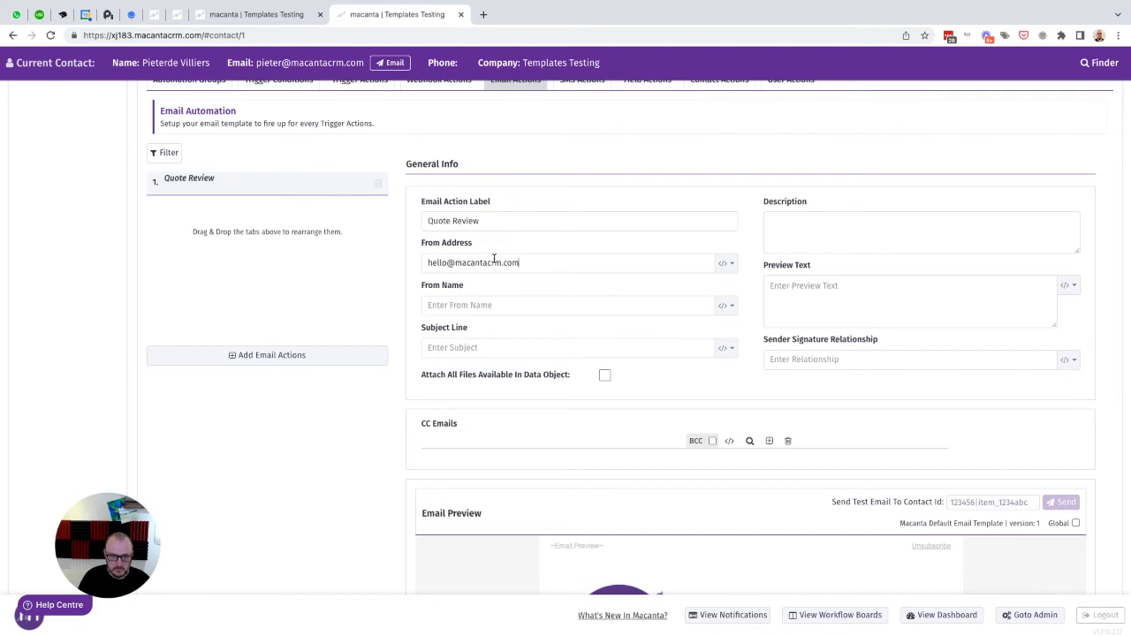
key(Tab)
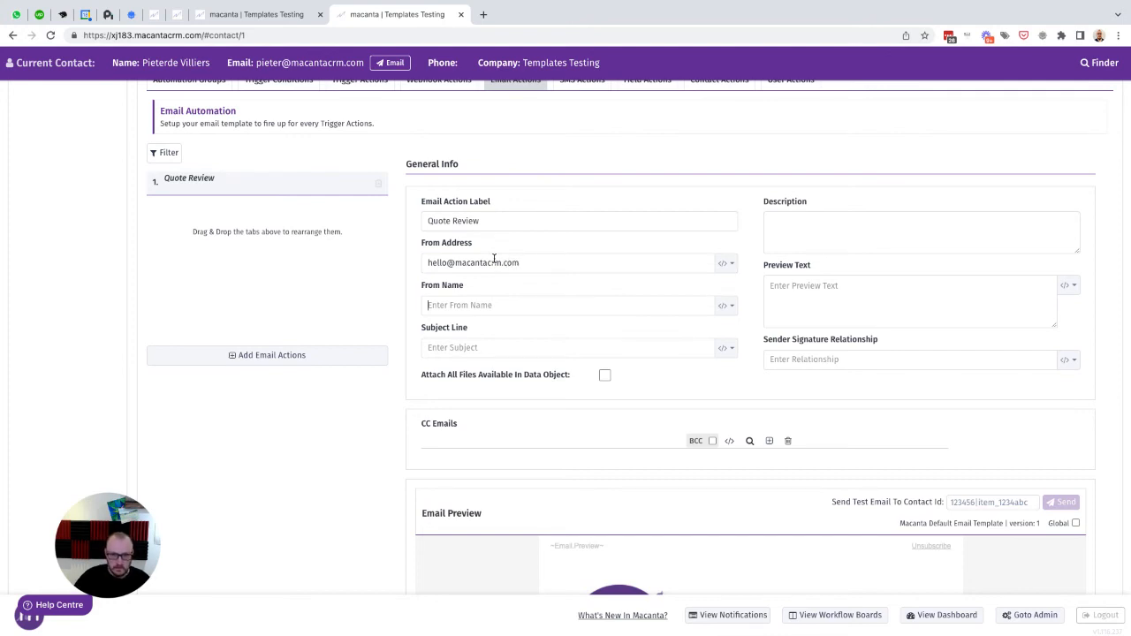
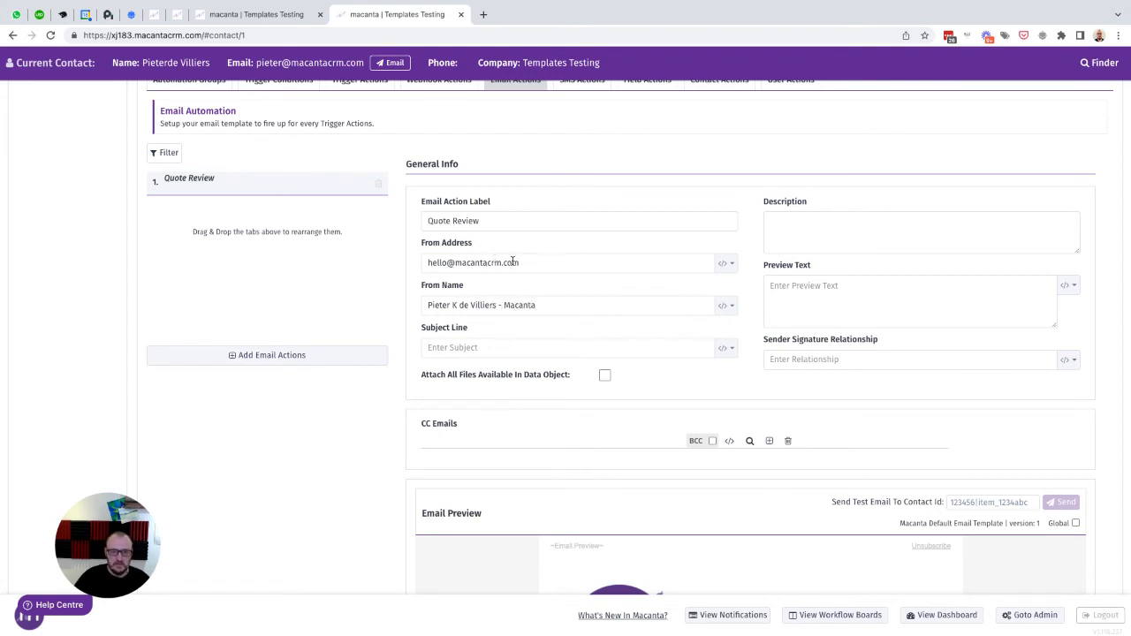
text(Quote Review)
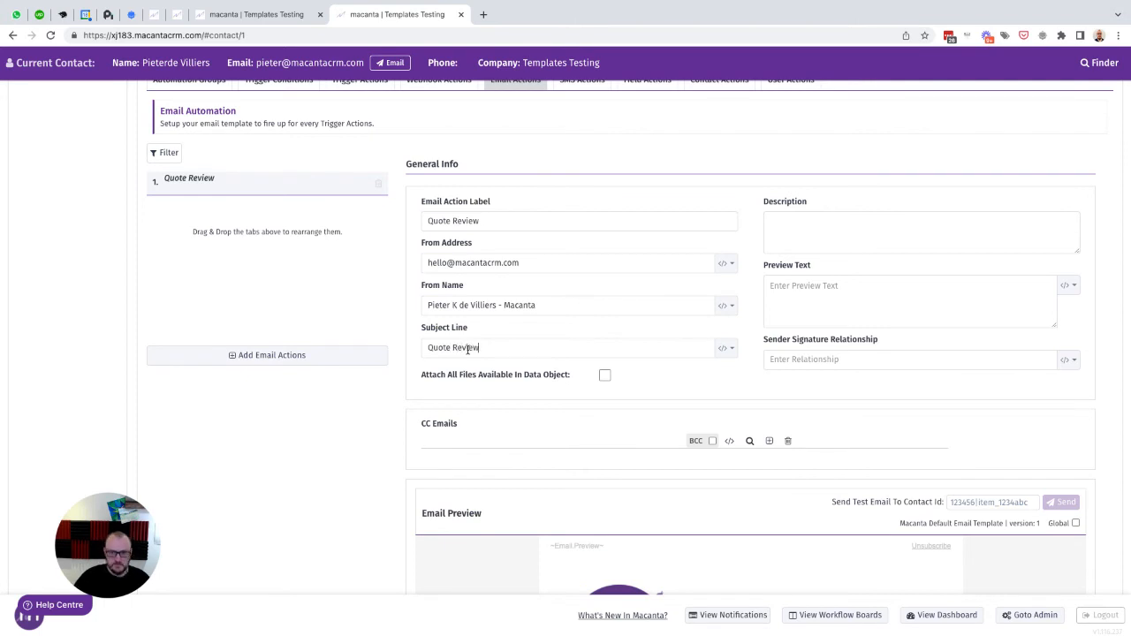
- Use Sales Rep as the signature relationship and open the Quote Review email content editor
click(1066, 359)
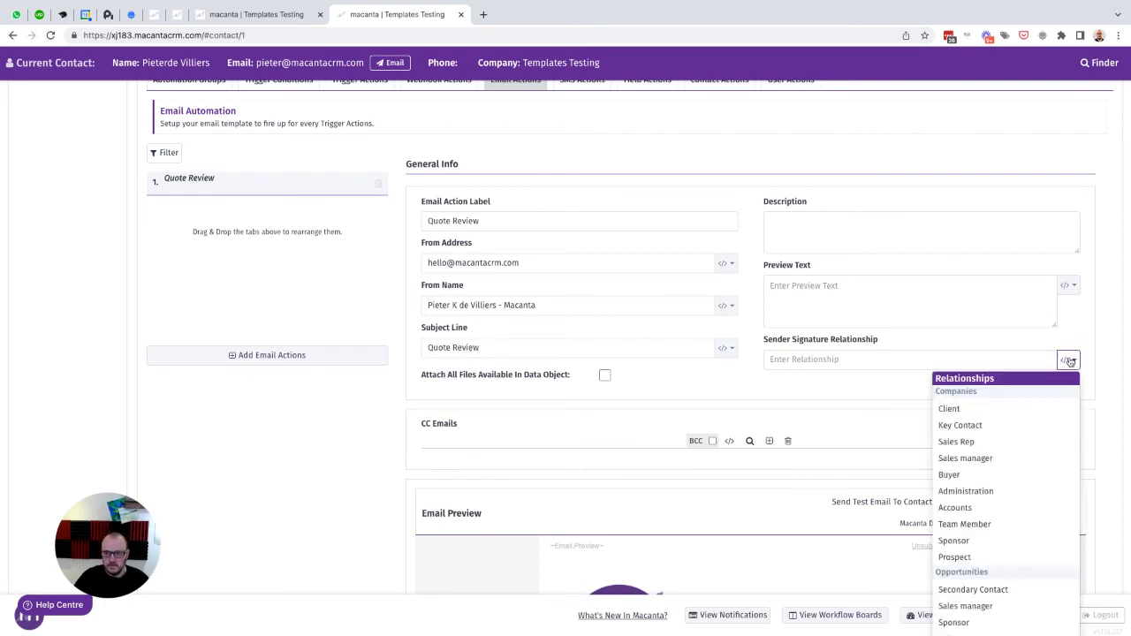
click(954, 442)
scroll(677, 400, down, 5)
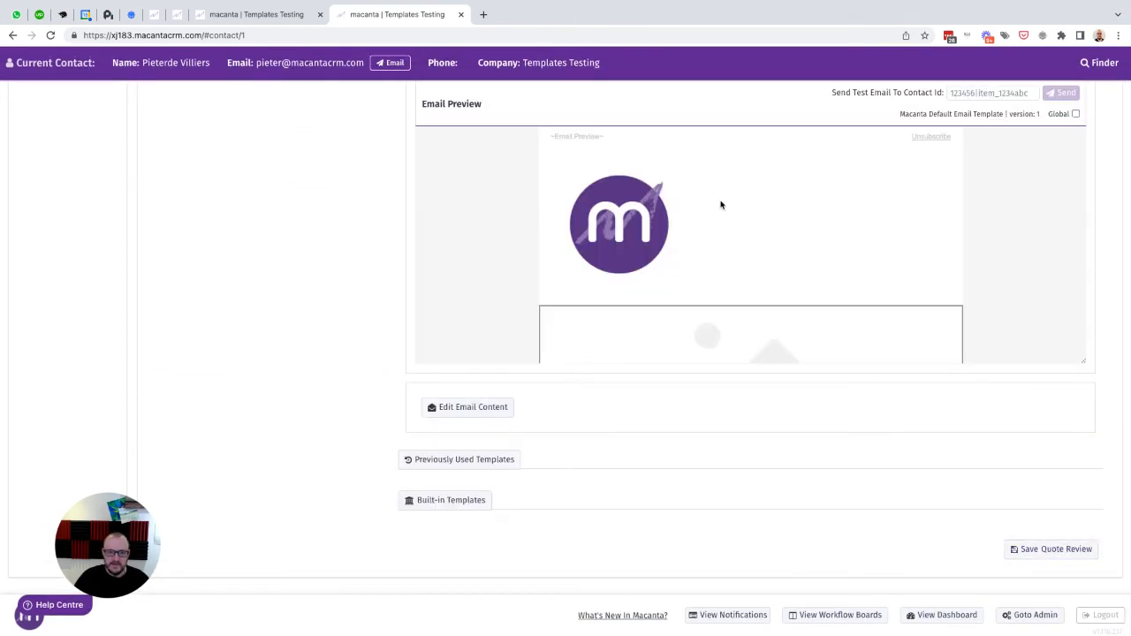
click(461, 412)
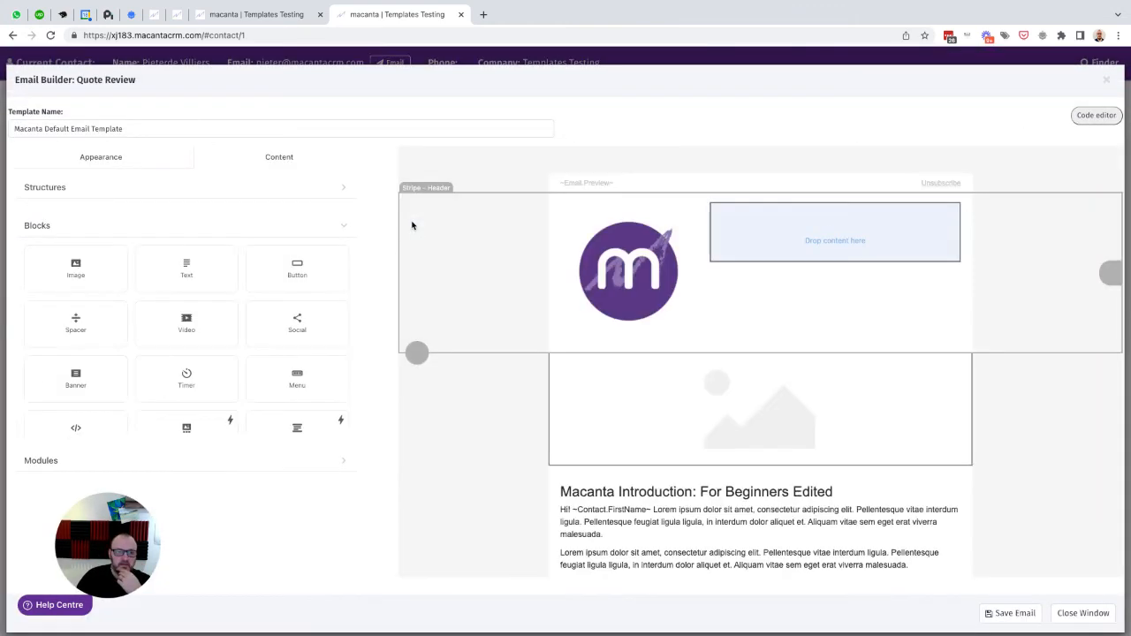
- Duplicate the button row and make the first button 'Accept' triggering Quote Accepted
scroll(641, 389, down, 1)
scroll(640, 389, down, 1)
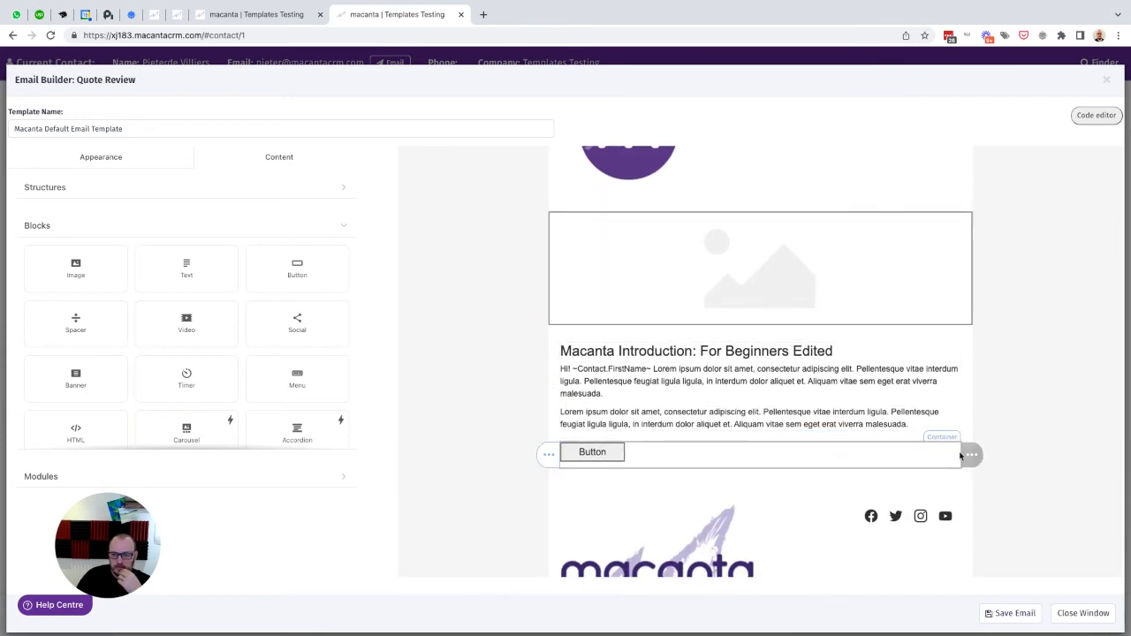
click(995, 455)
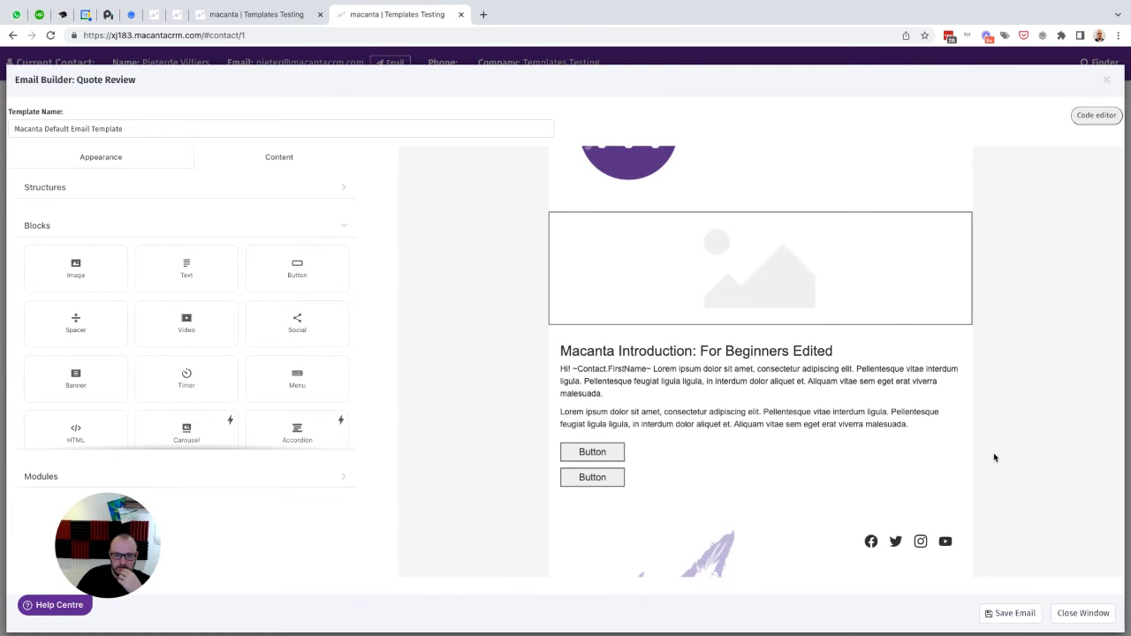
click(607, 454)
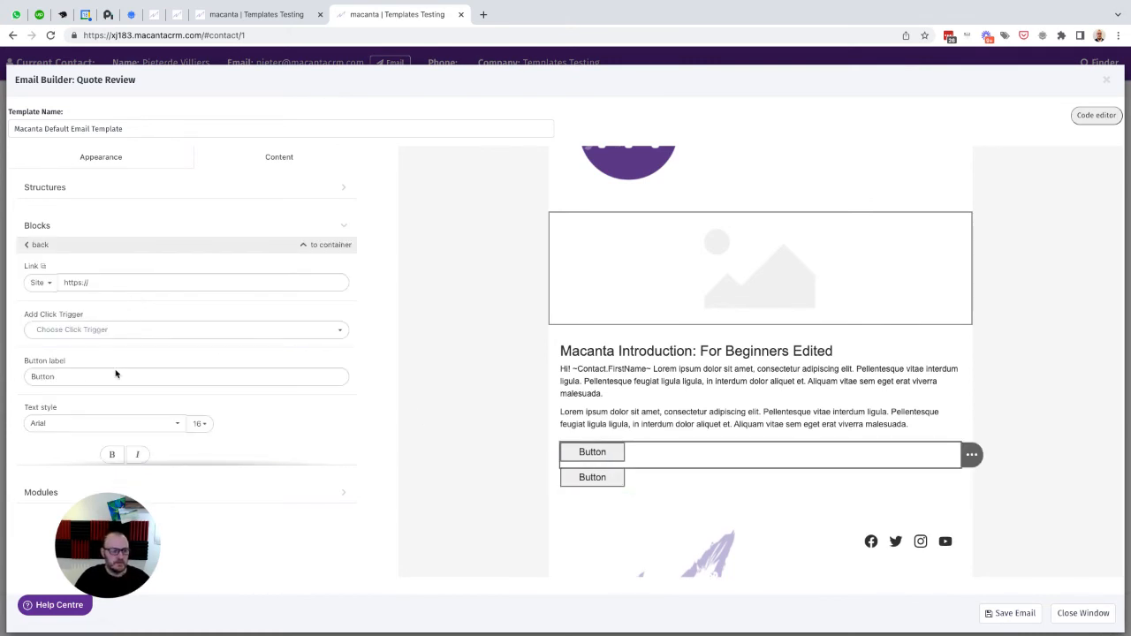
double_click(49, 377)
text(Accept)
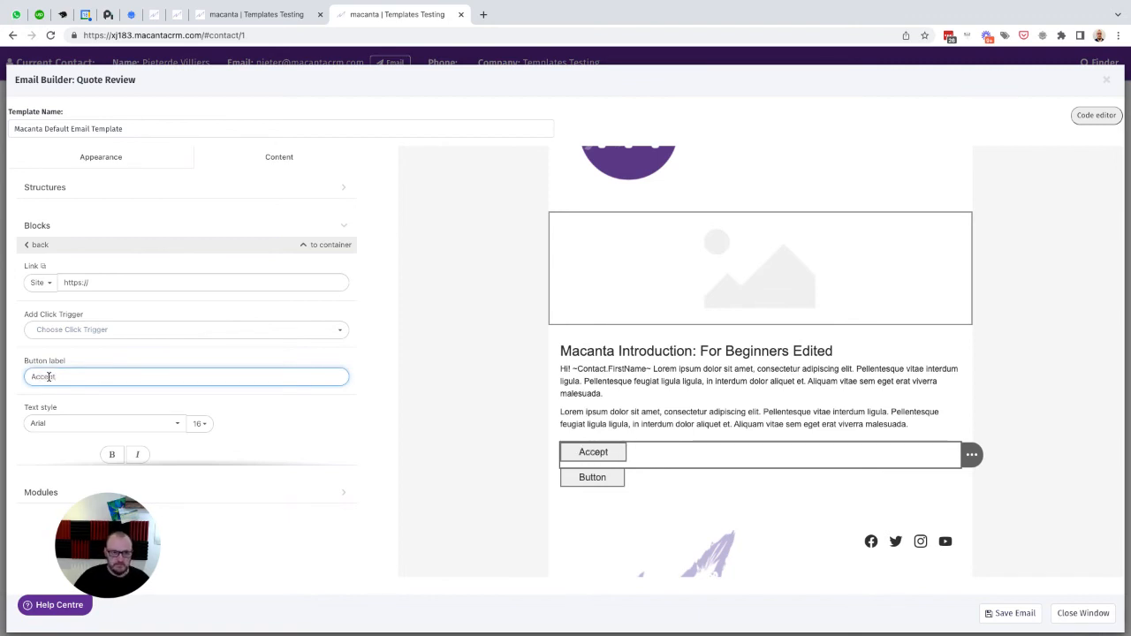
click(74, 332)
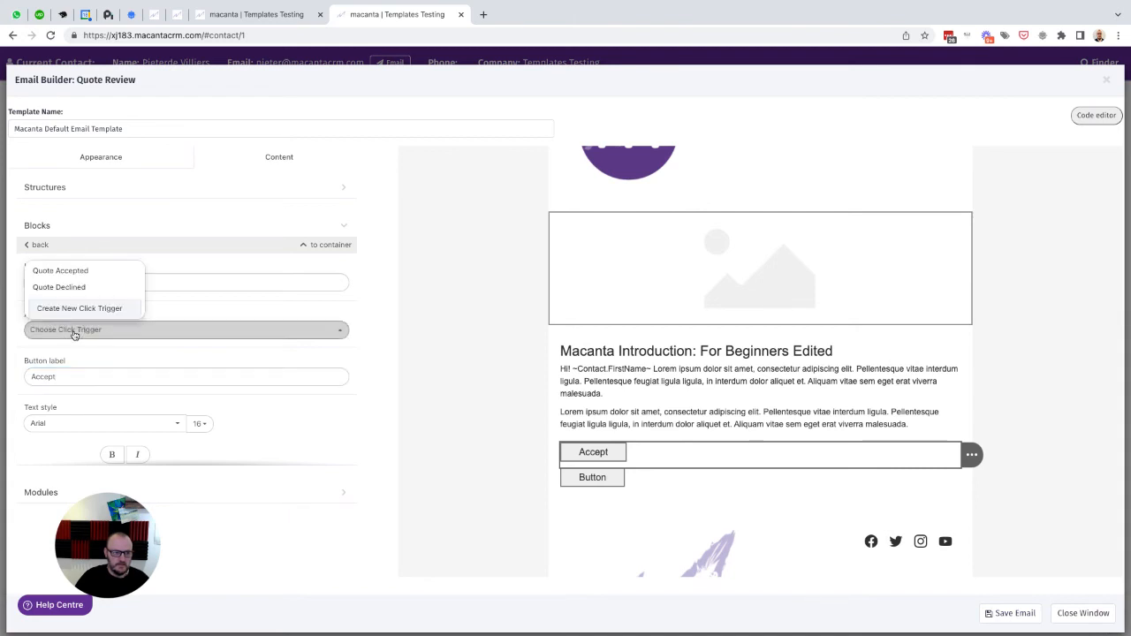
click(65, 272)
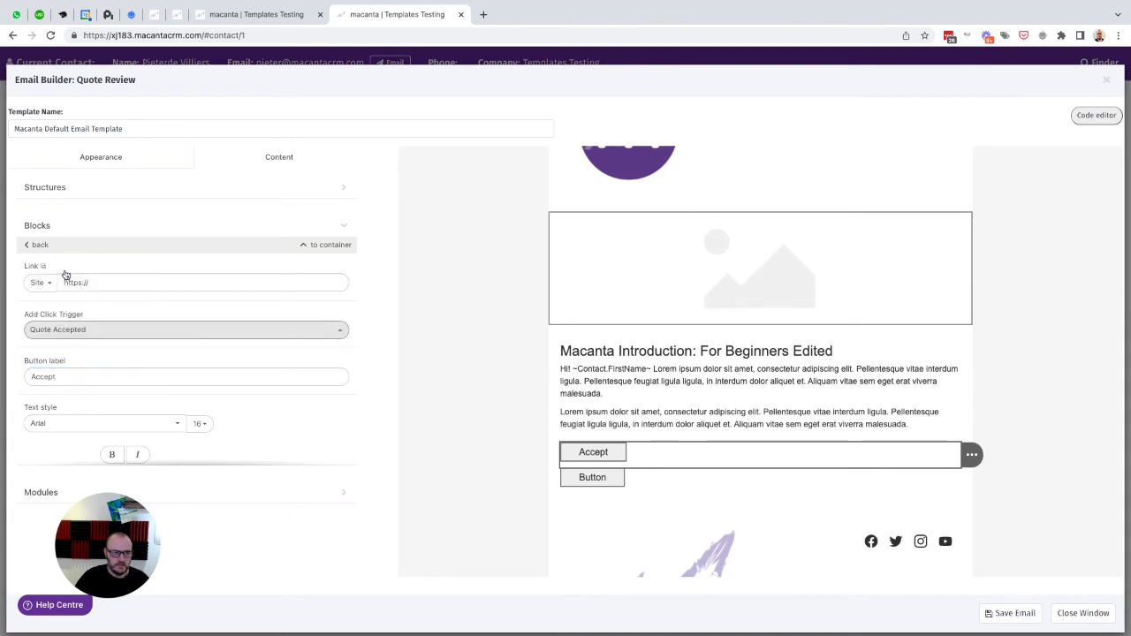
- Relabel the second button 'Decline' with the Quote Declined trigger and save the email
click(590, 479)
double_click(48, 382)
text(Decline)
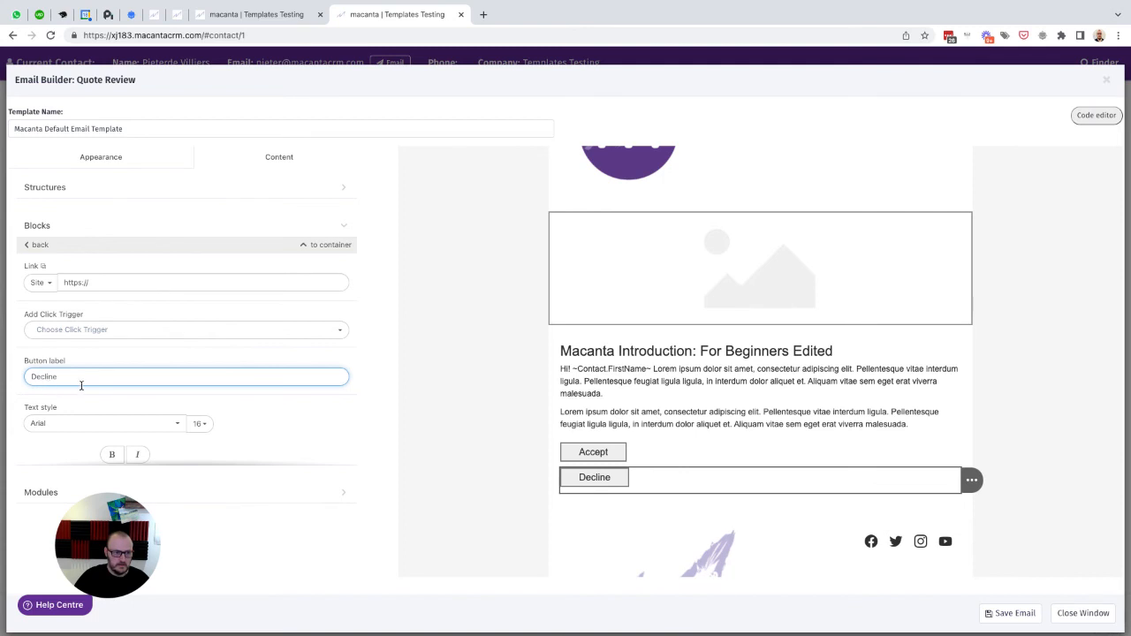
click(89, 330)
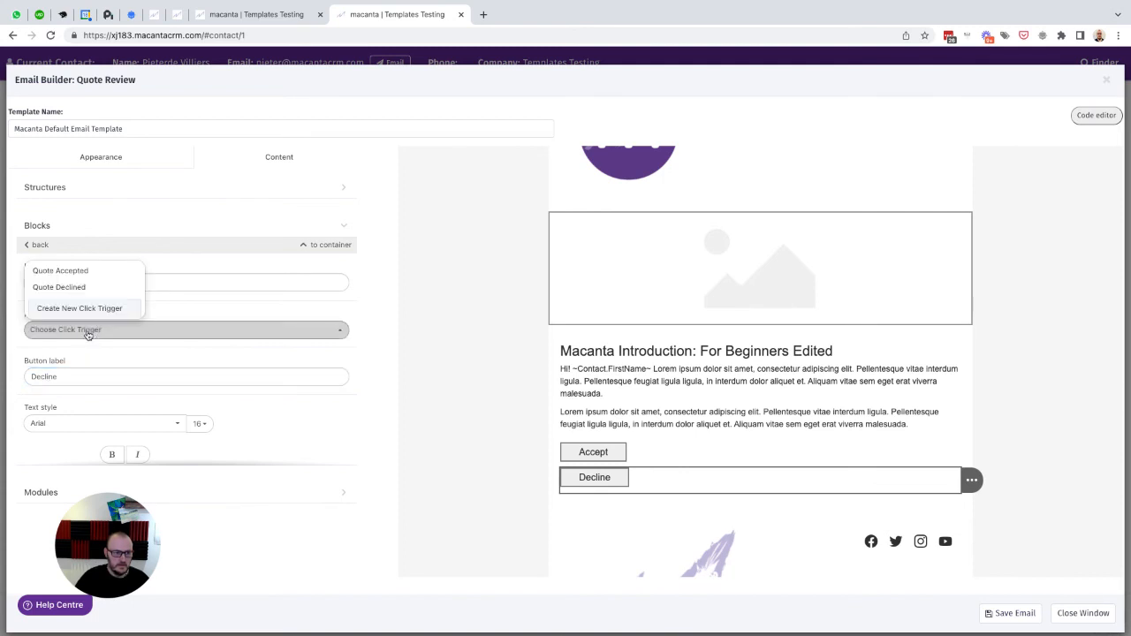
click(69, 288)
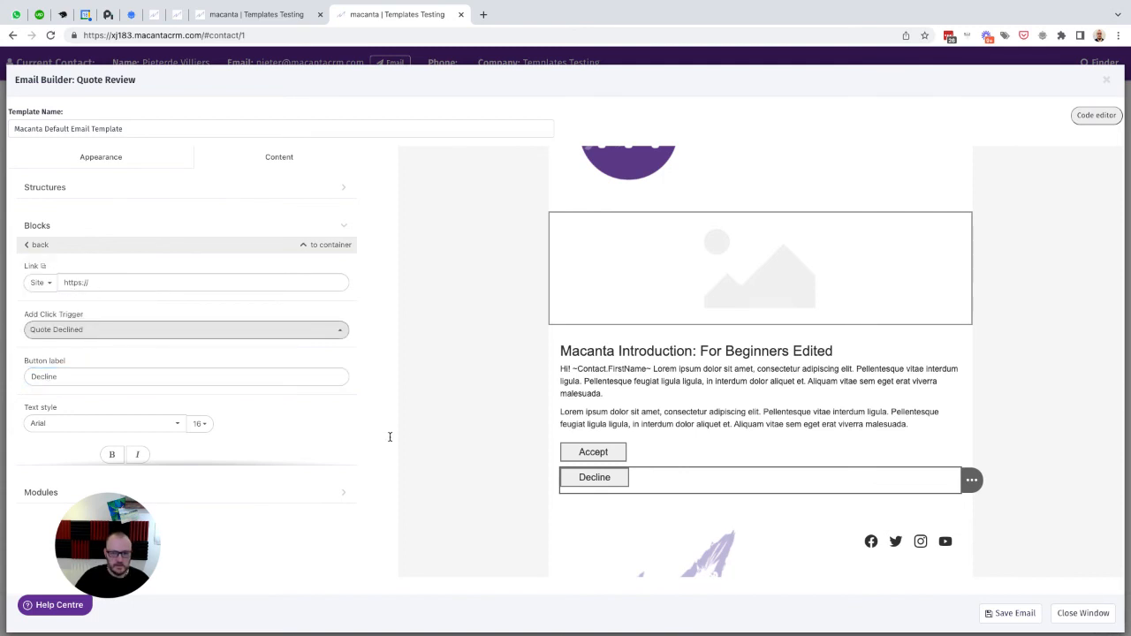
click(857, 611)
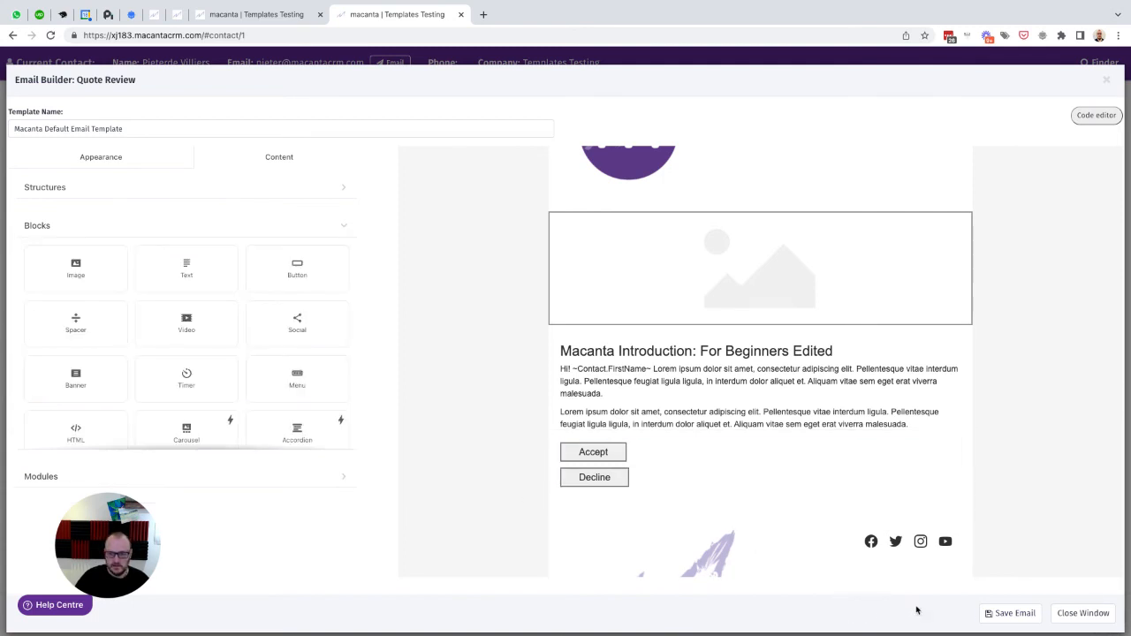
click(1005, 613)
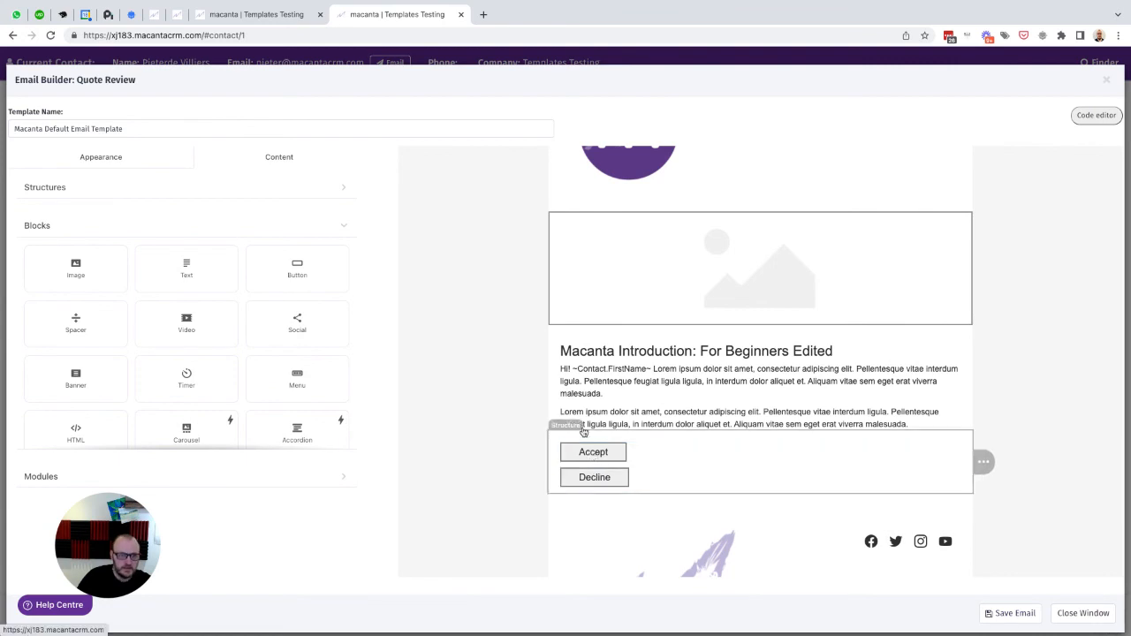
click(279, 19)
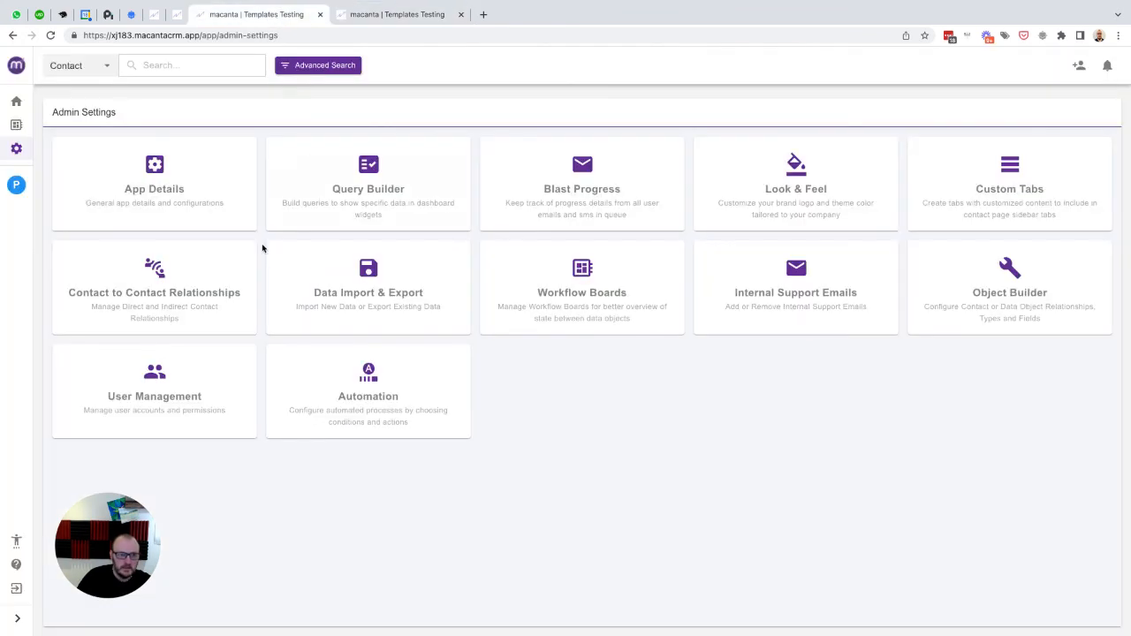
- Open the contact's New Site Prep opportunity details and inspect its Quote Outcome options without changing them
click(16, 185)
click(80, 278)
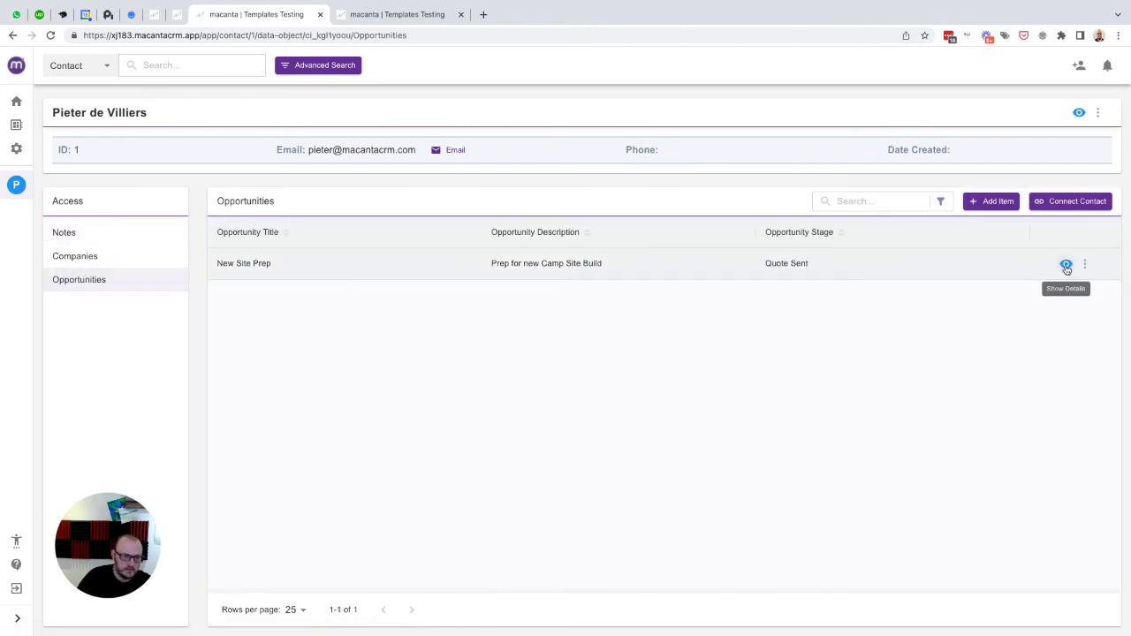
click(1066, 266)
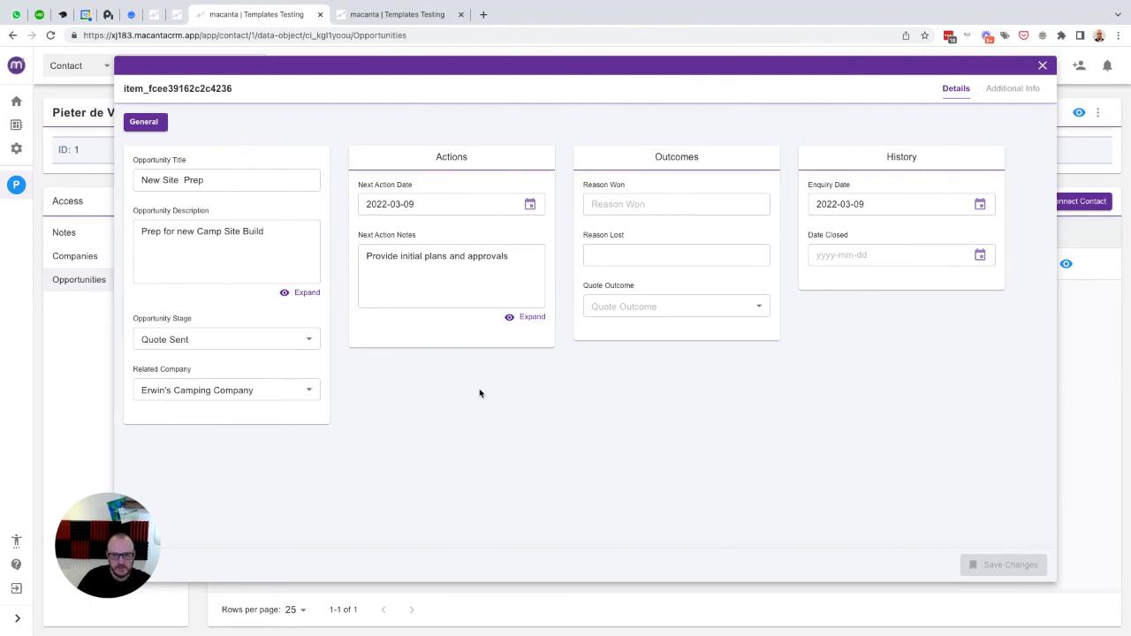
click(651, 311)
click(651, 278)
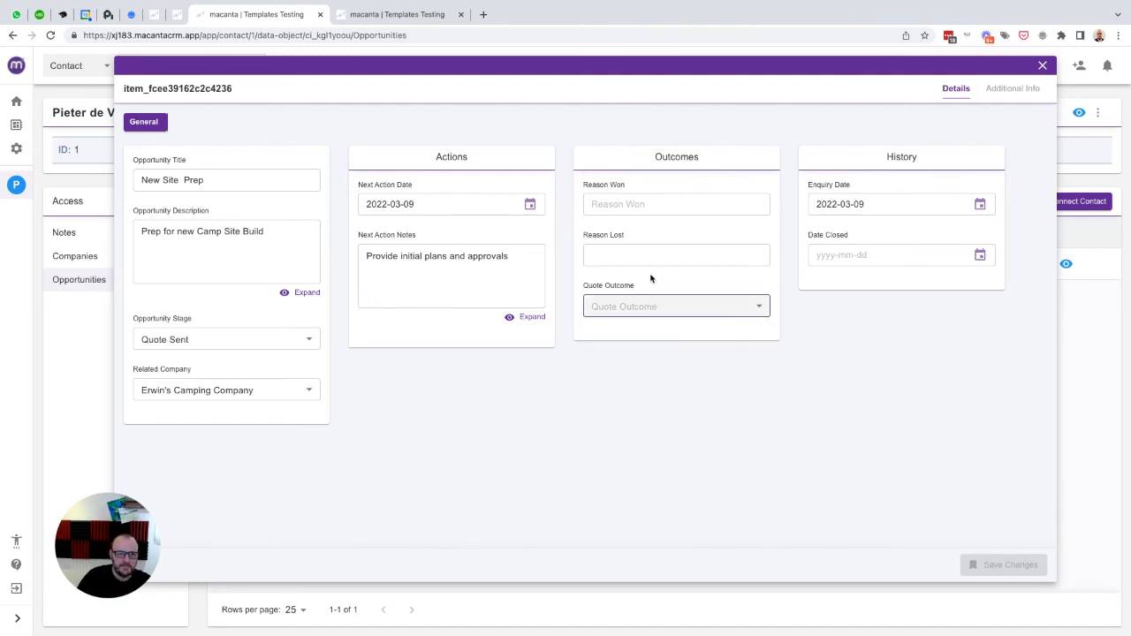
click(636, 304)
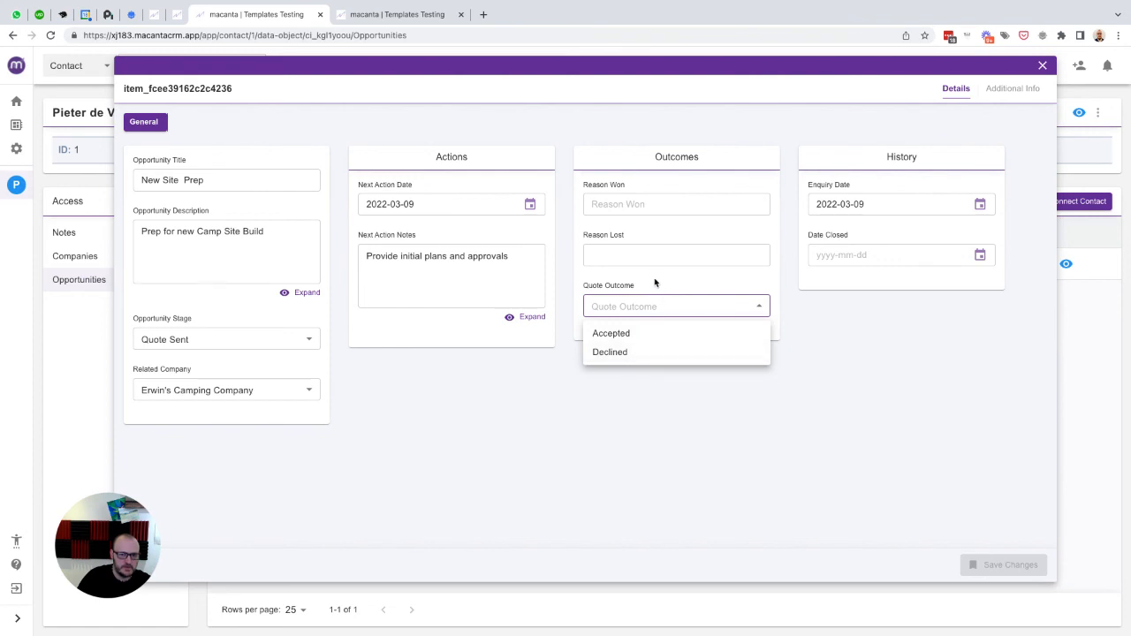
click(654, 281)
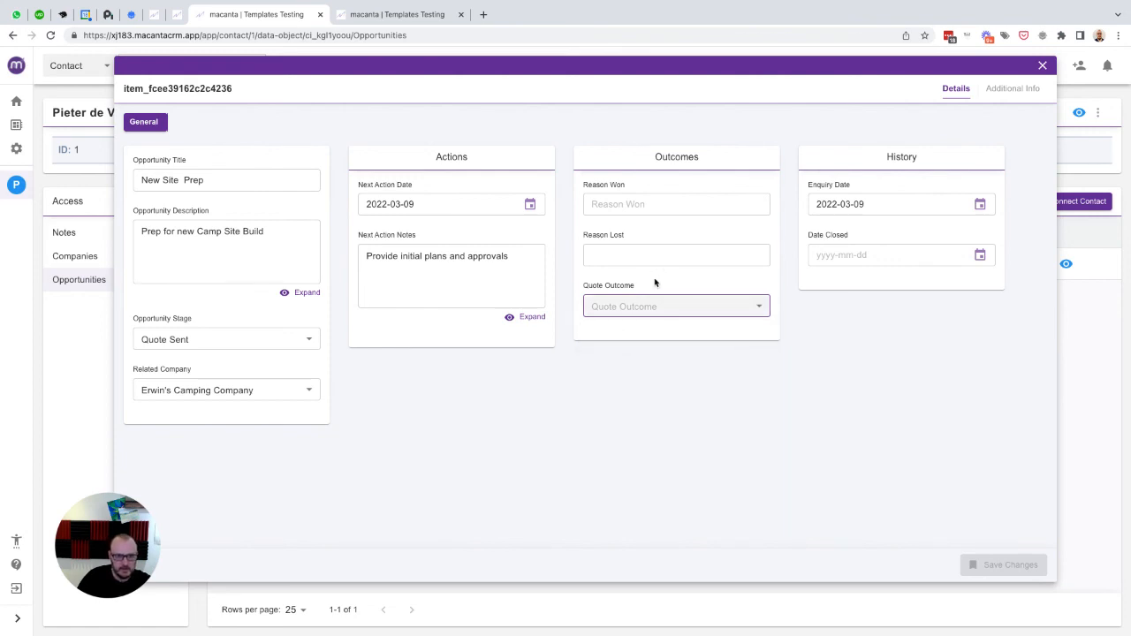
click(659, 307)
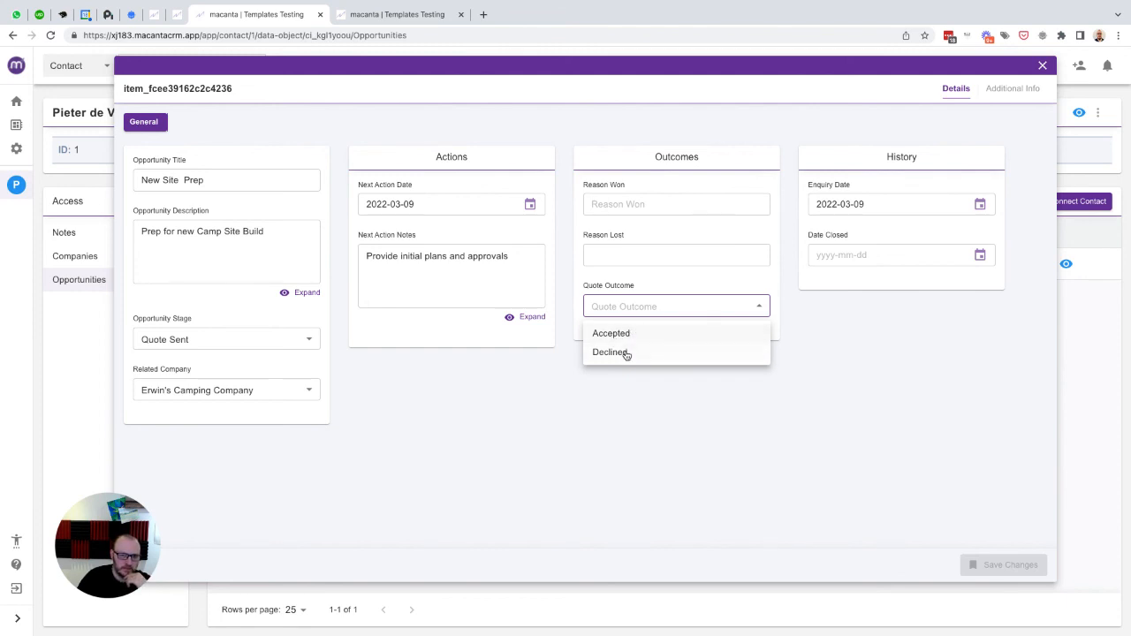
click(676, 278)
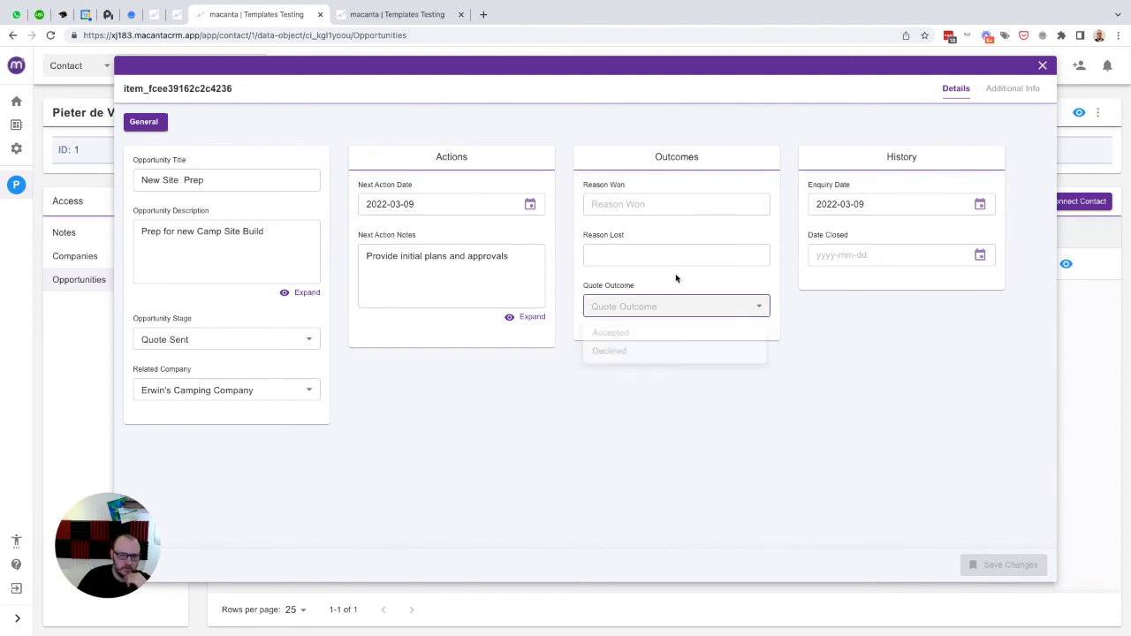
click(1043, 68)
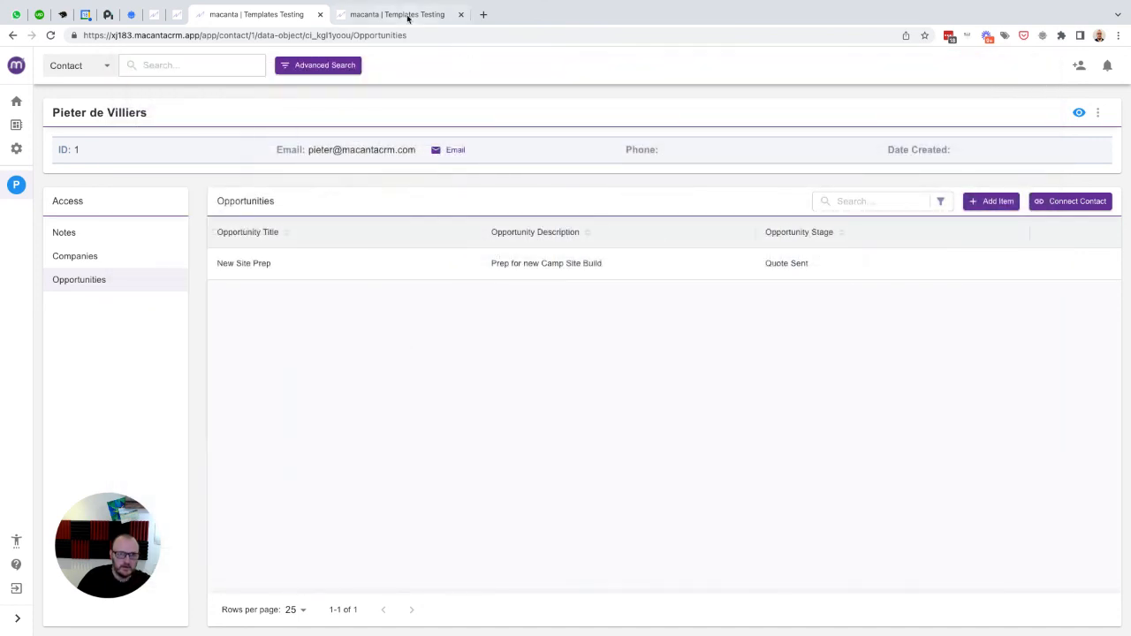
click(404, 15)
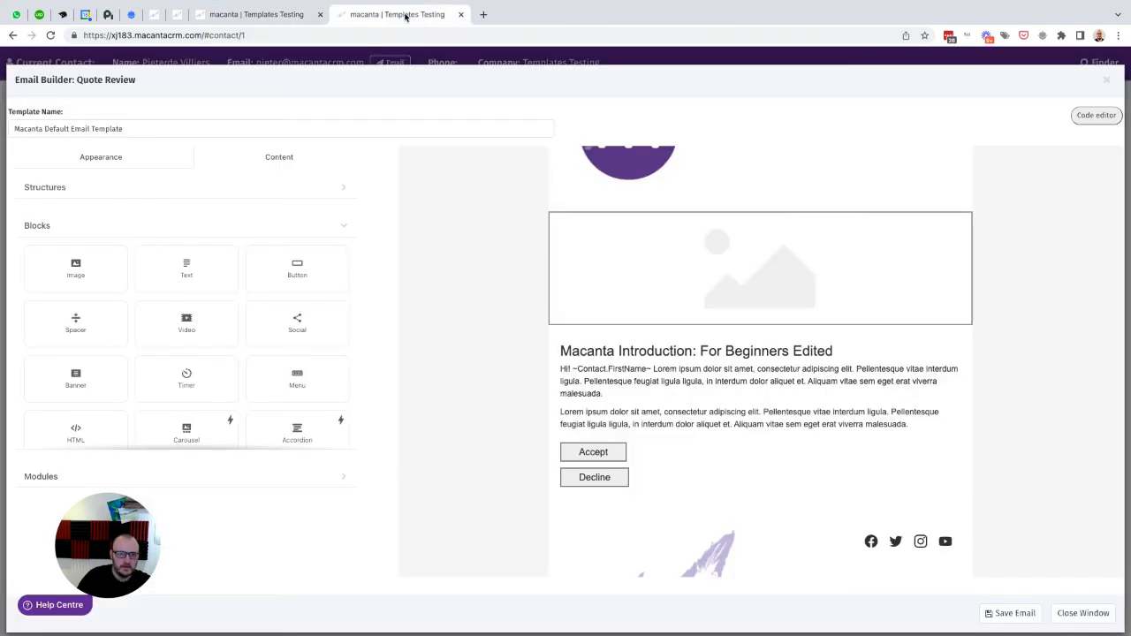
- Close the Email Builder and confirm the Quote Accepted trigger condition uses the Key Contact relationship
click(1106, 81)
scroll(341, 298, up, 10)
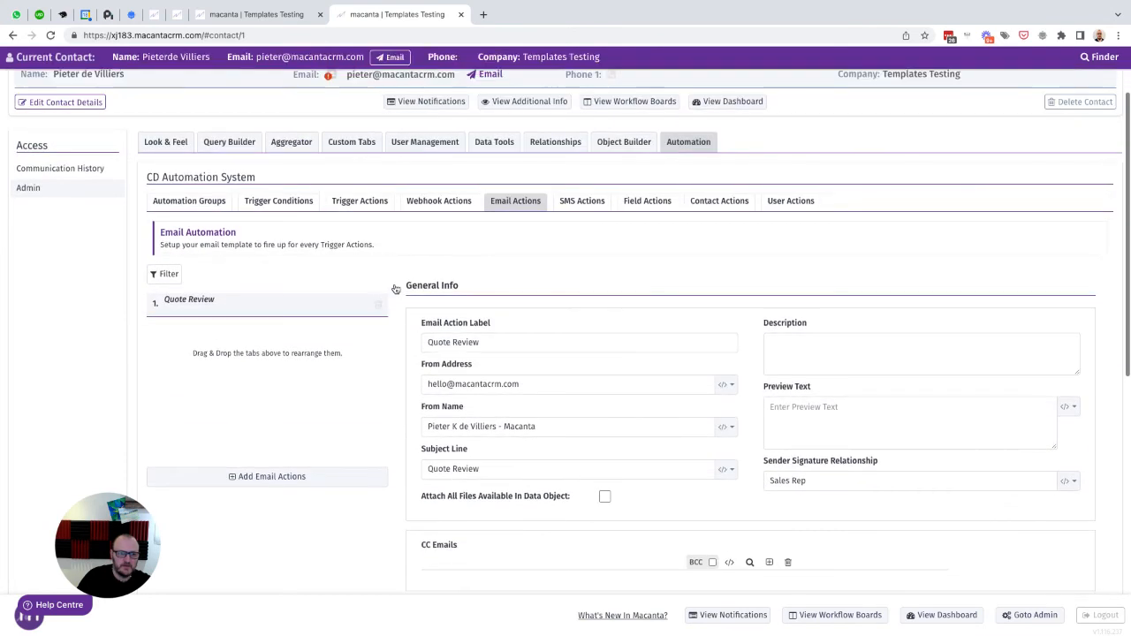
click(278, 203)
drag(233, 410, 235, 404)
scroll(235, 405, down, 2)
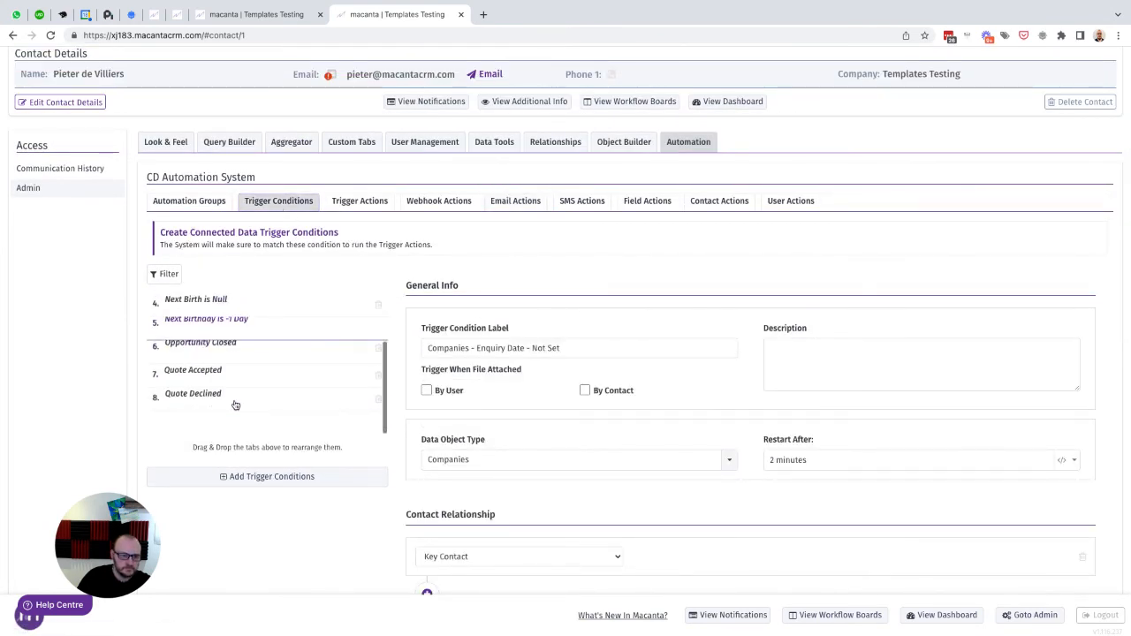
click(195, 371)
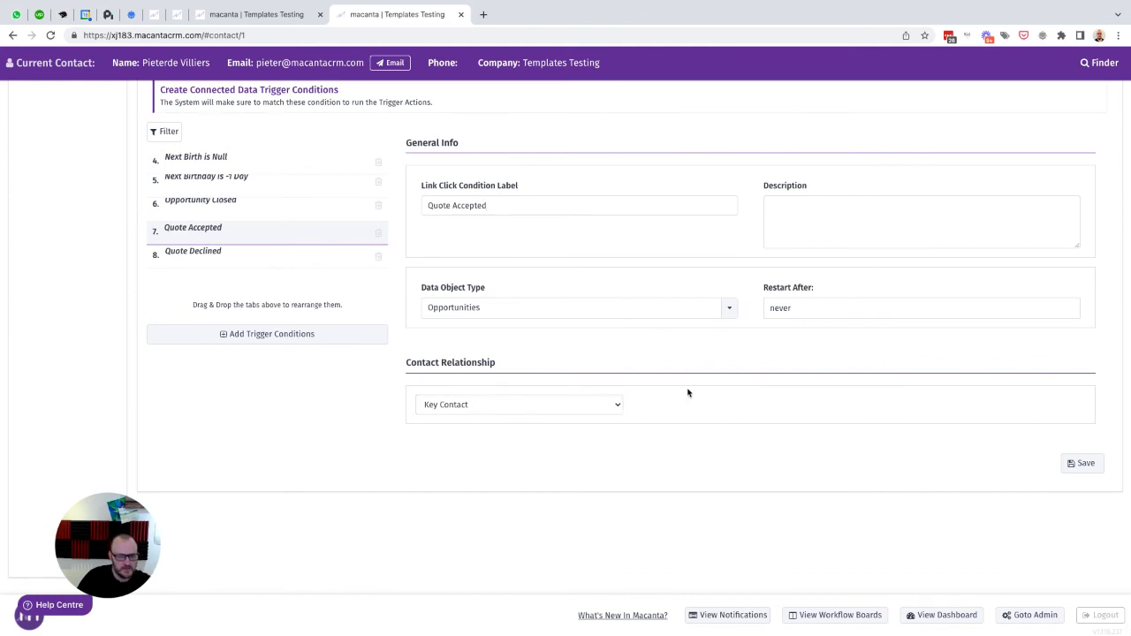
click(571, 404)
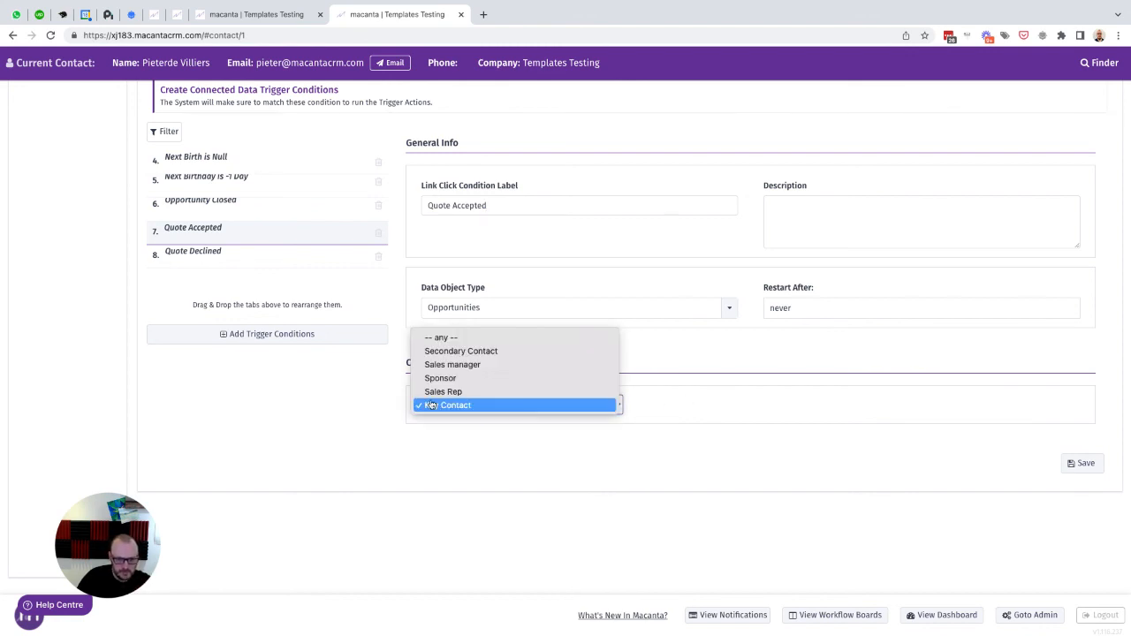
click(326, 426)
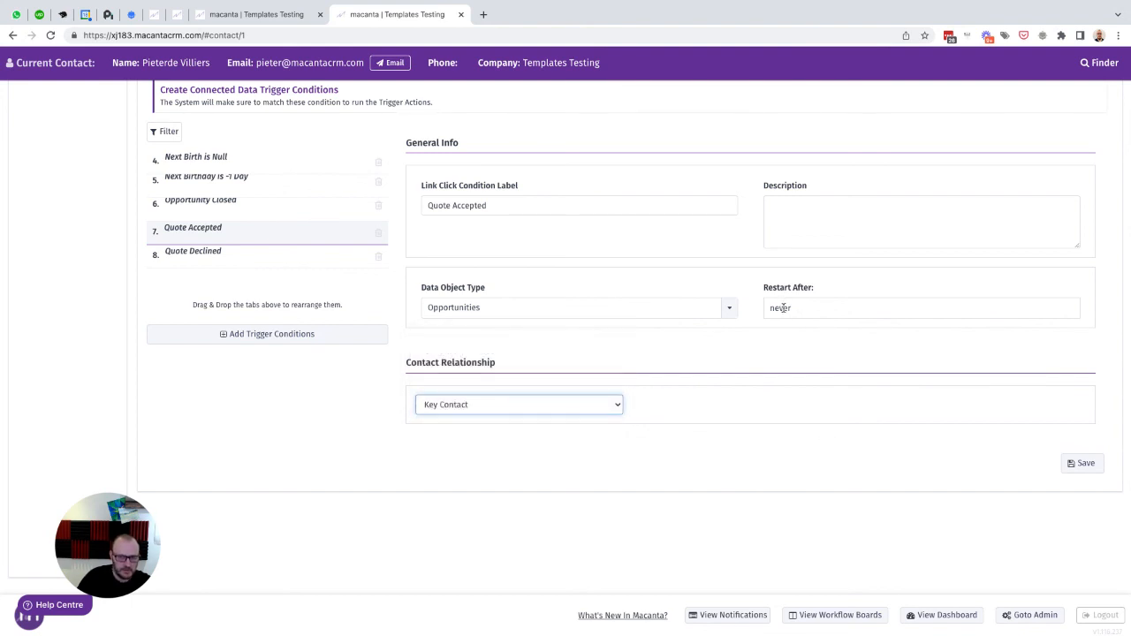
click(728, 361)
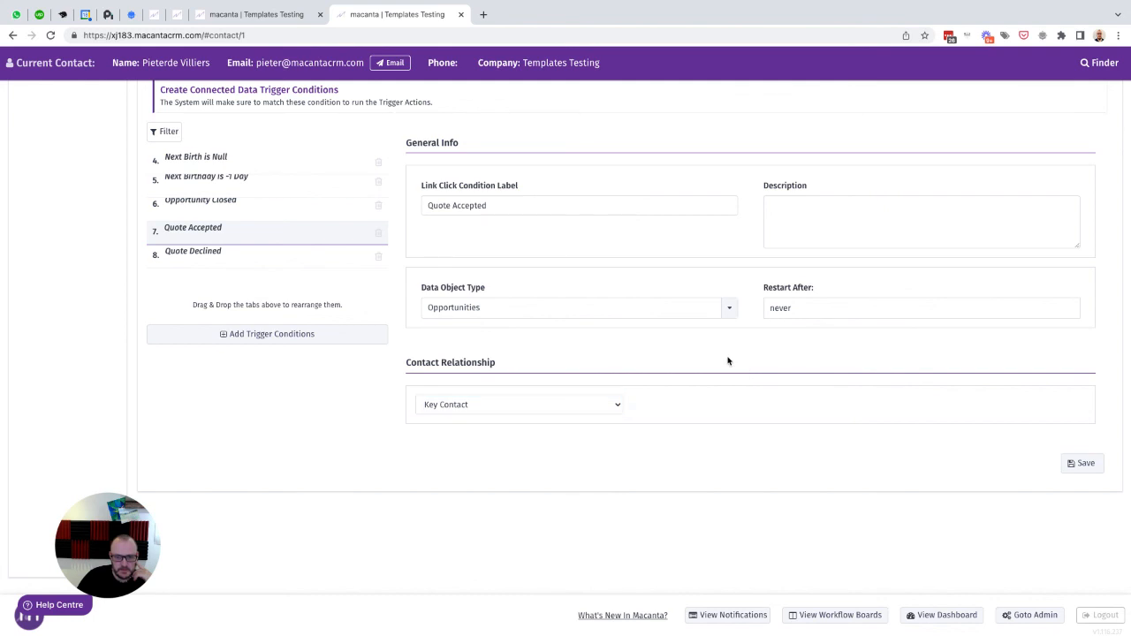
scroll(728, 361, up, 5)
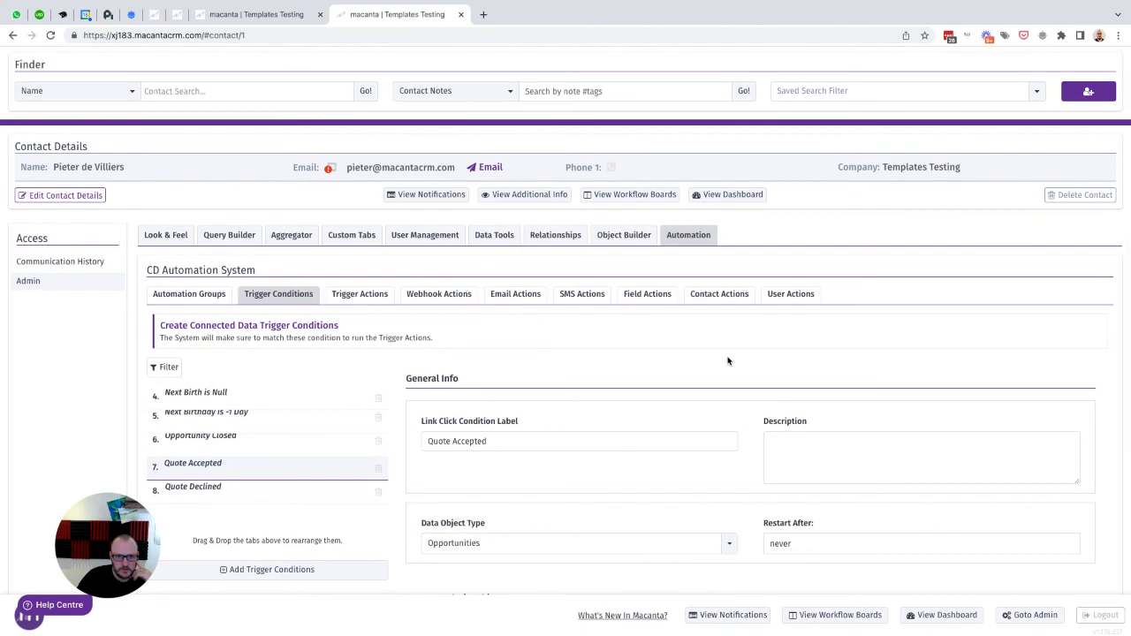
click(258, 16)
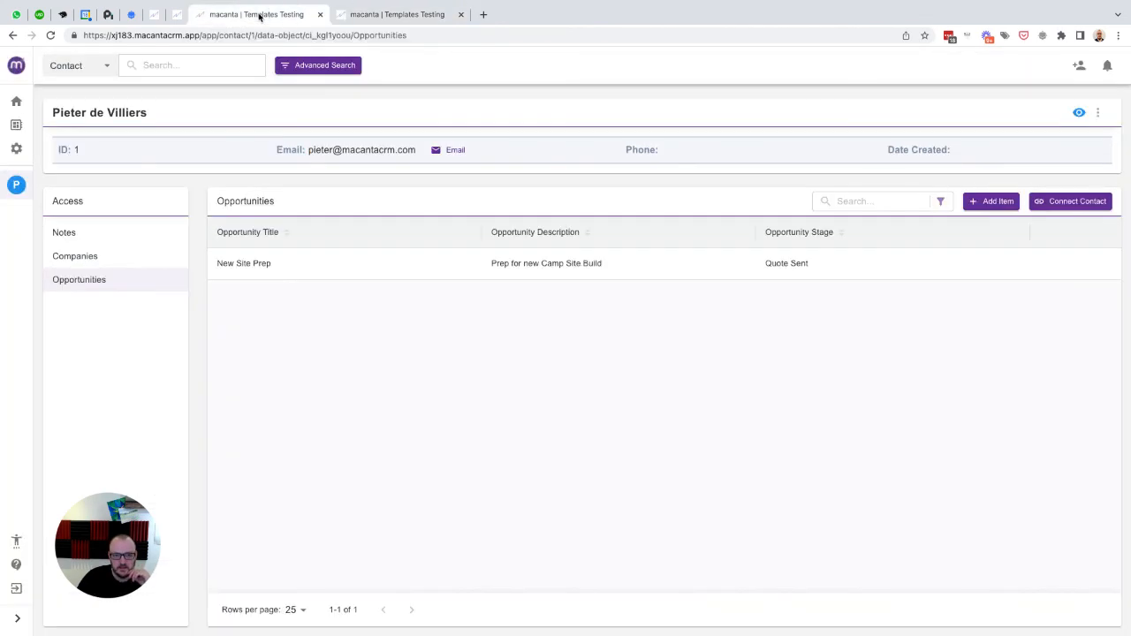